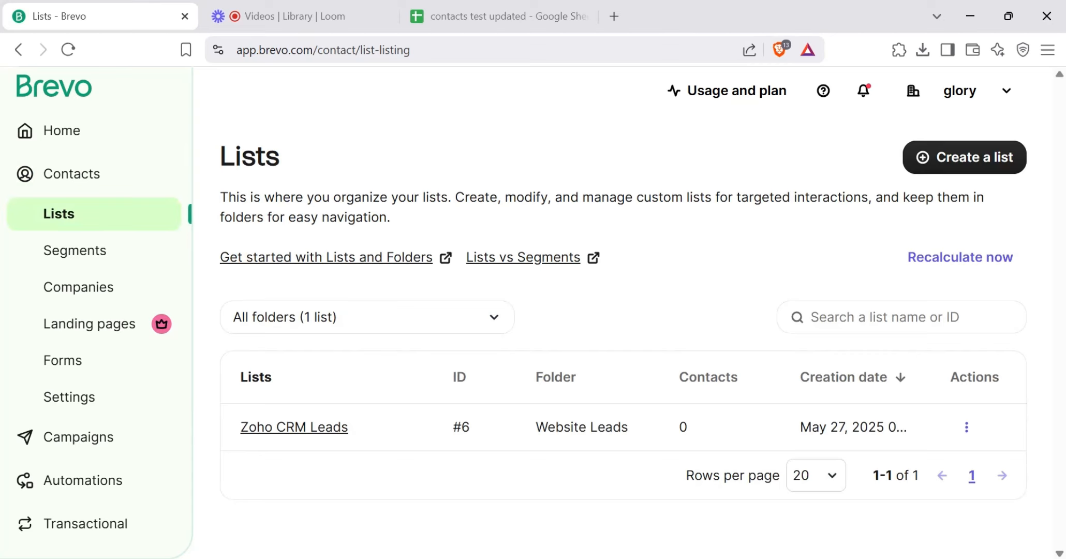
# Filter the lists to the Website Leads folder and open the Zoho CRM Leads list
pyautogui.moveTo(801, 175); pyautogui.dragTo(893, 146)
pyautogui.click(362, 324)
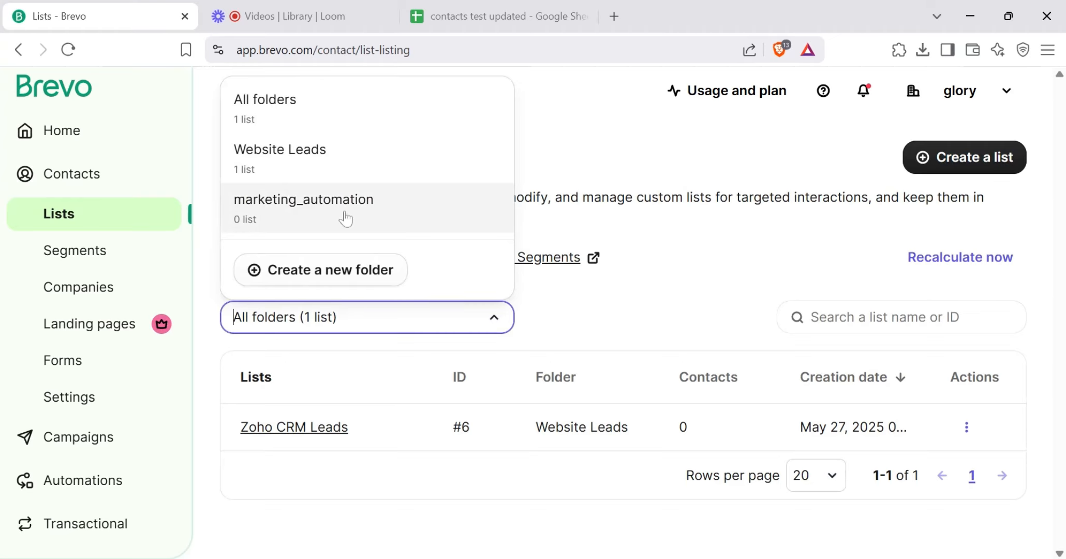
pyautogui.click(298, 176)
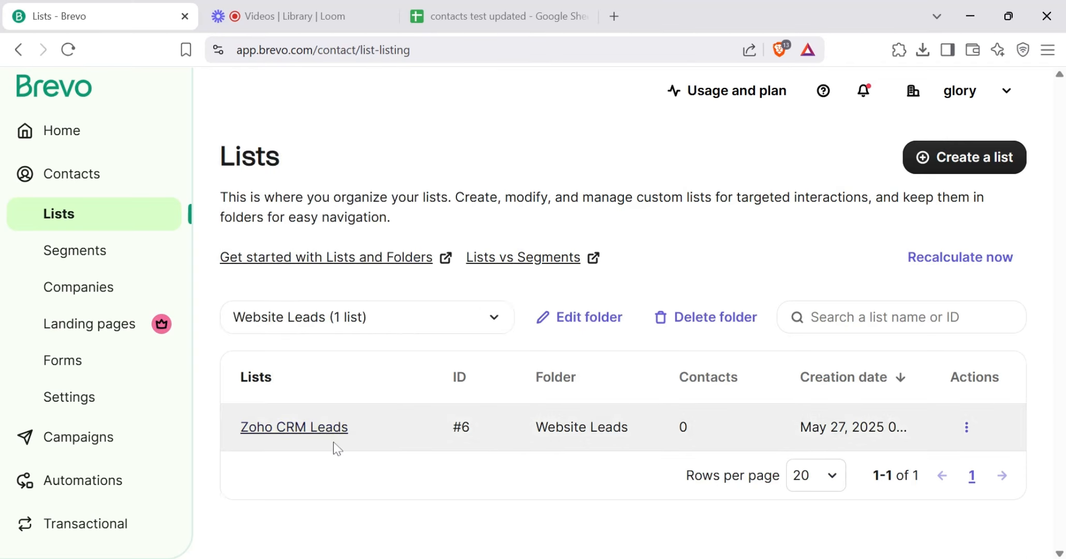
pyautogui.click(327, 432)
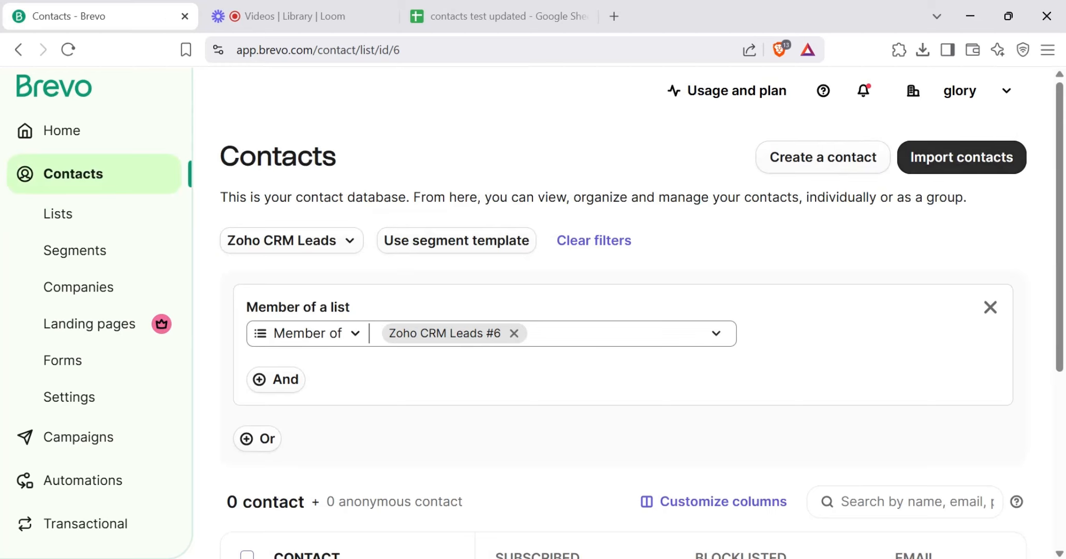
# Examine the fields of the contact creation form against the contacts spreadsheet's columns, closing the form without creating a contact
pyautogui.click(859, 160)
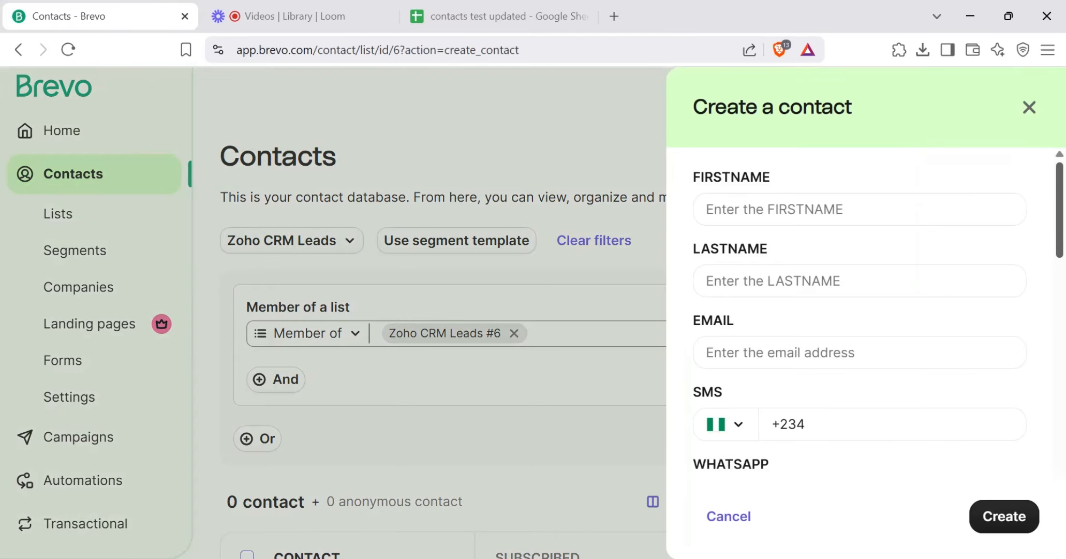
pyautogui.scroll(-15, 1063, 489)
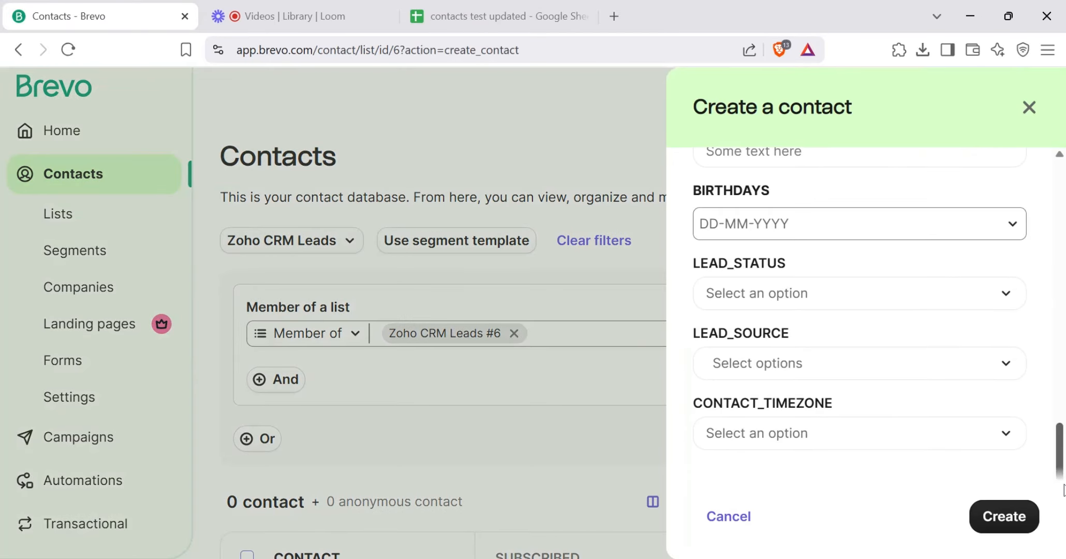
pyautogui.scroll(5, 1063, 489)
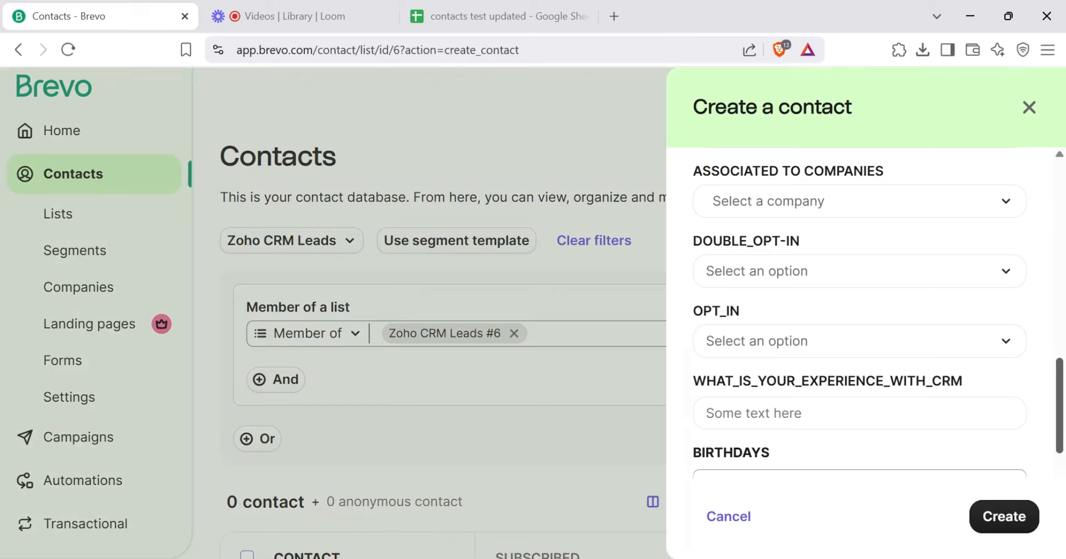
pyautogui.scroll(10, 859, 310)
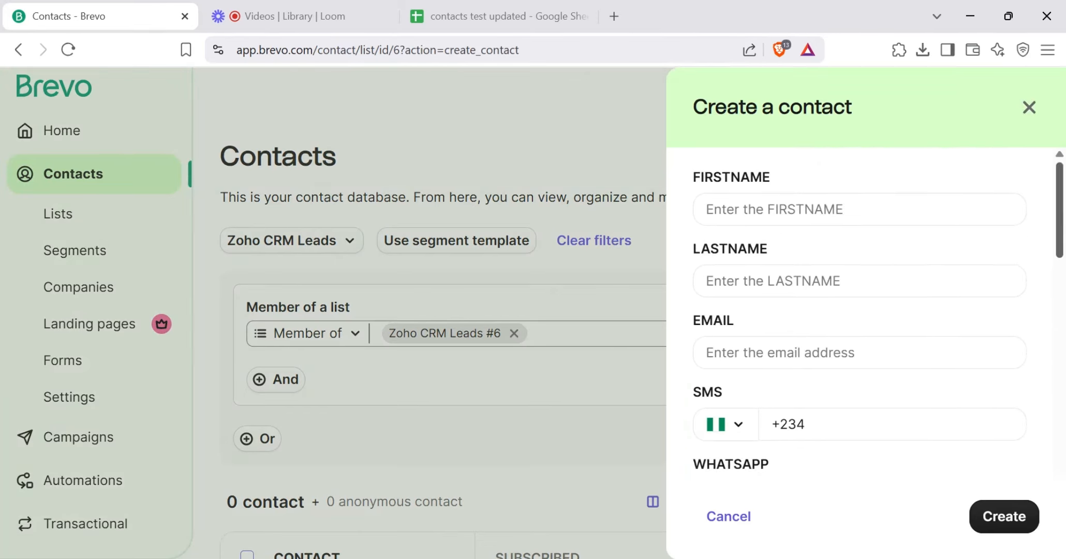
pyautogui.scroll(-8, 956, 317)
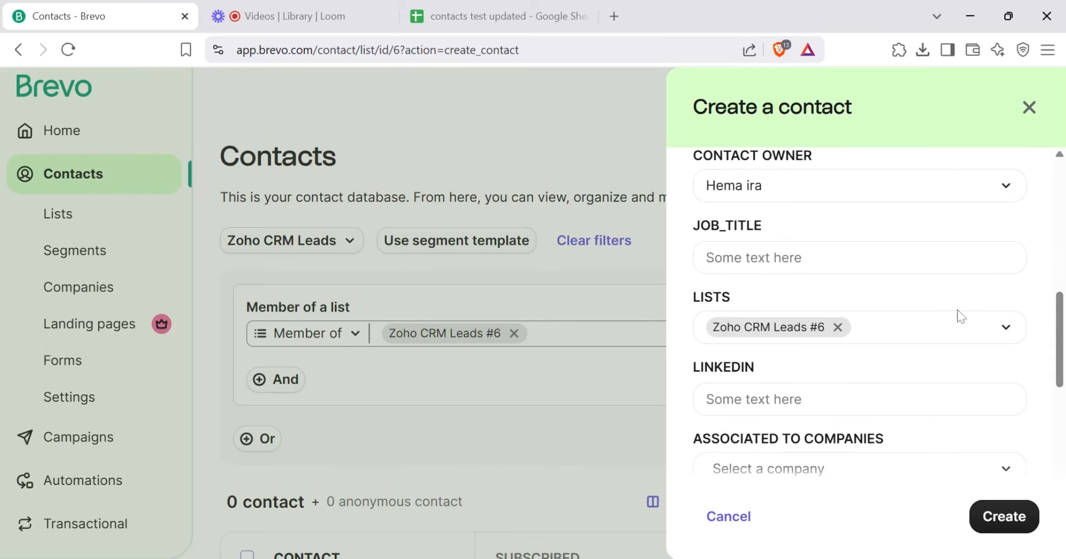
pyautogui.click(520, 8)
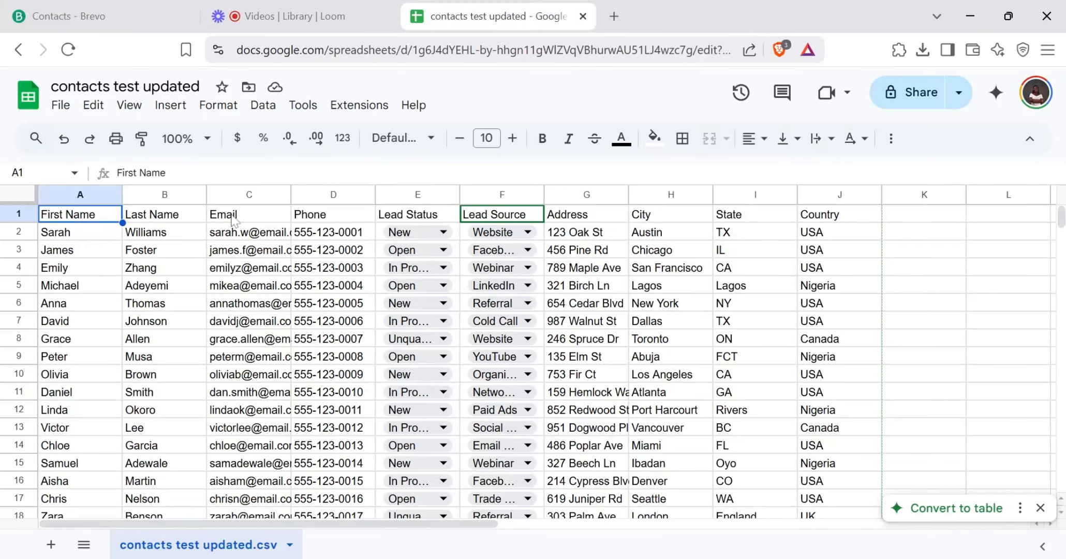
pyautogui.click(98, 10)
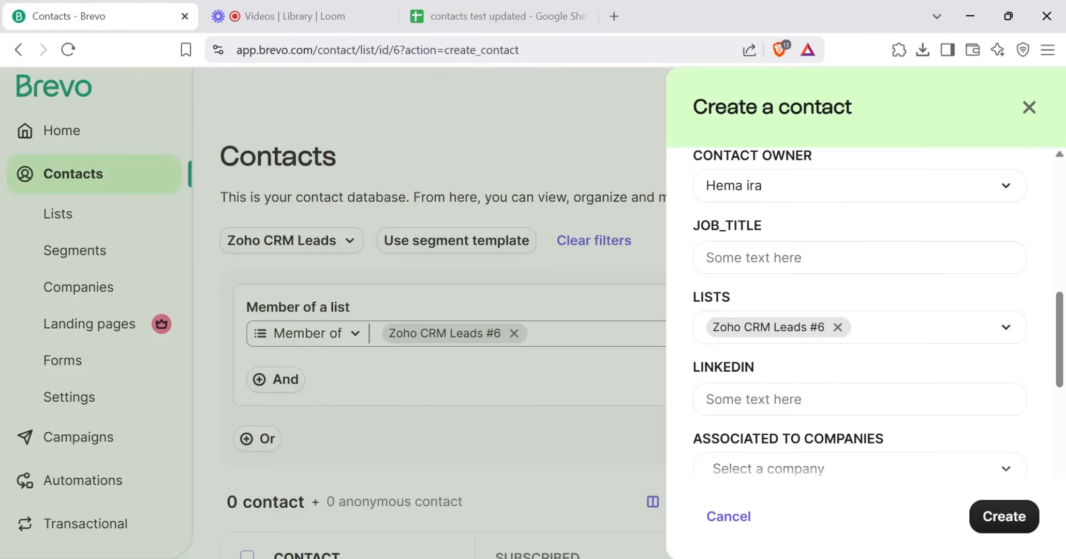
pyautogui.scroll(5, 1061, 221)
pyautogui.scroll(3, 1050, 225)
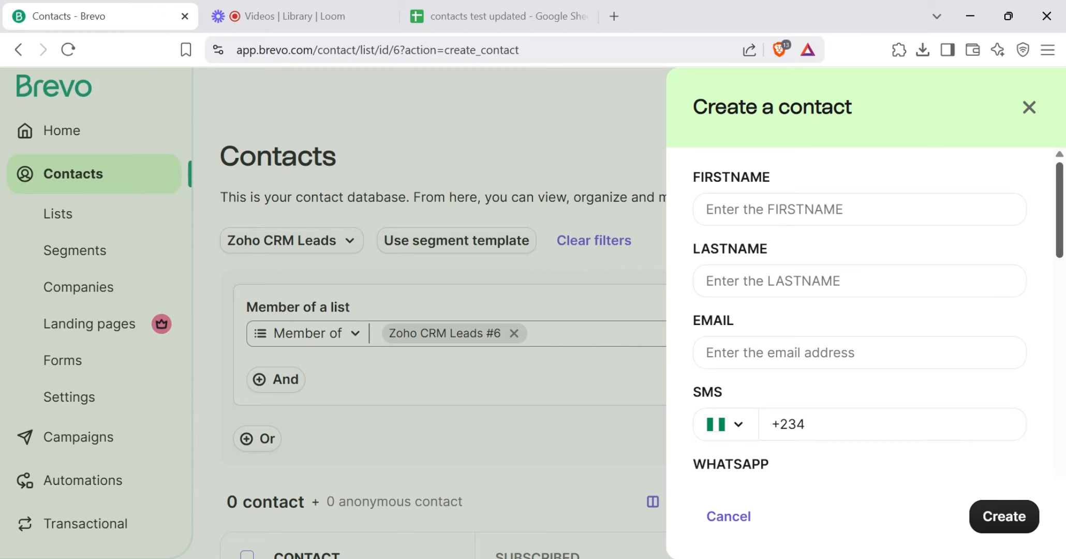
pyautogui.click(1029, 108)
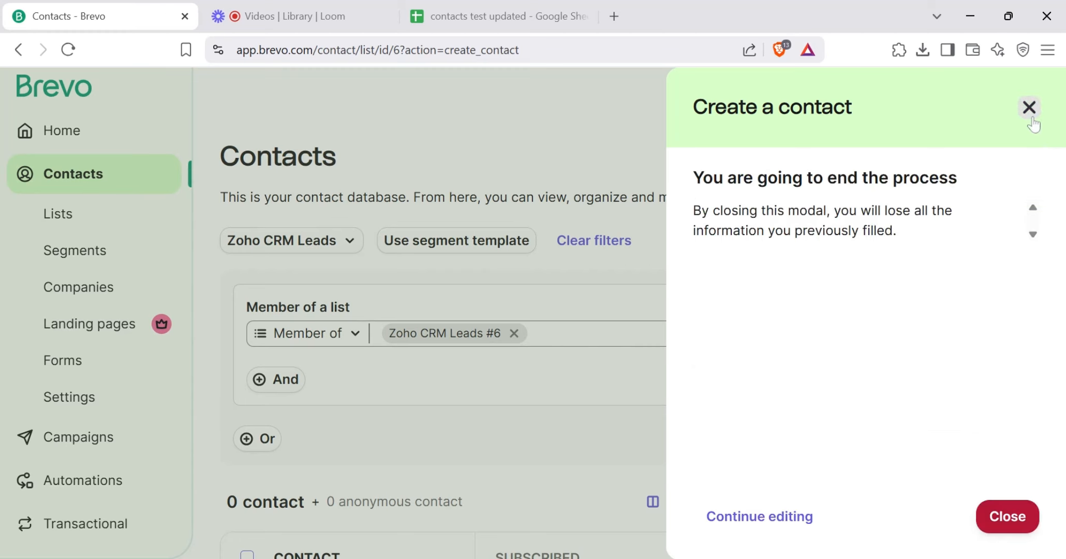
pyautogui.click(1029, 107)
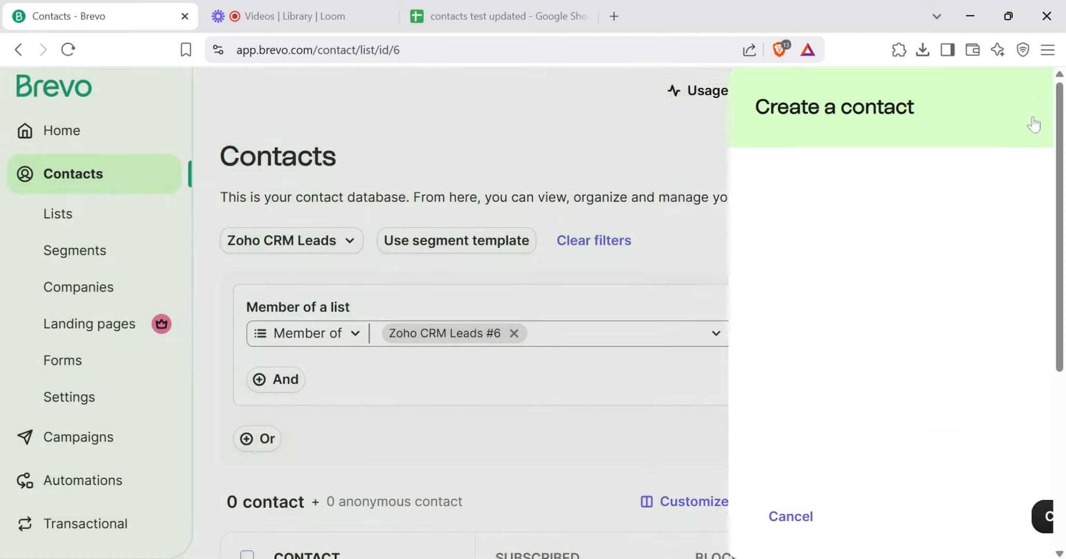
pyautogui.click(495, 9)
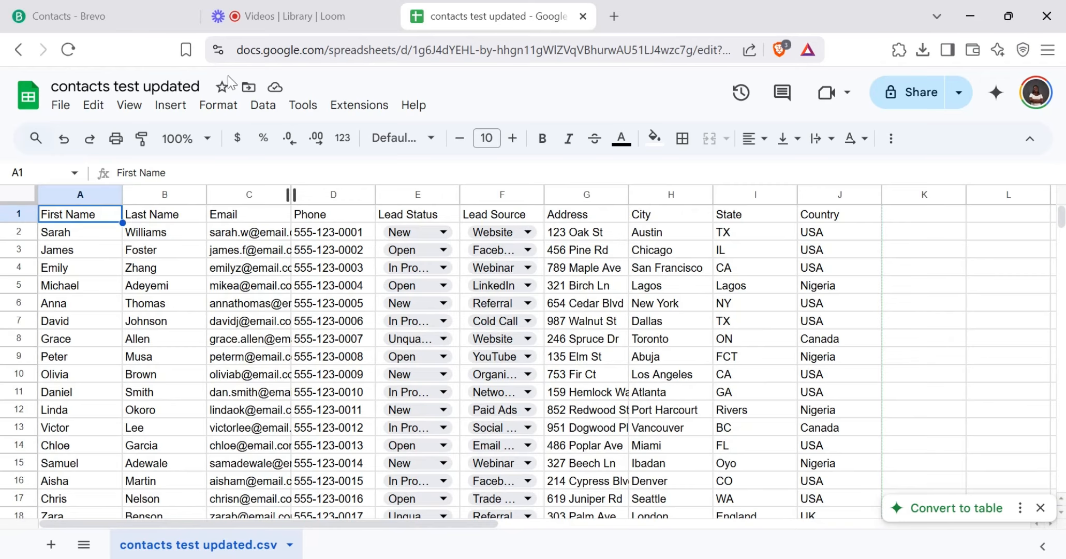
pyautogui.click(129, 2)
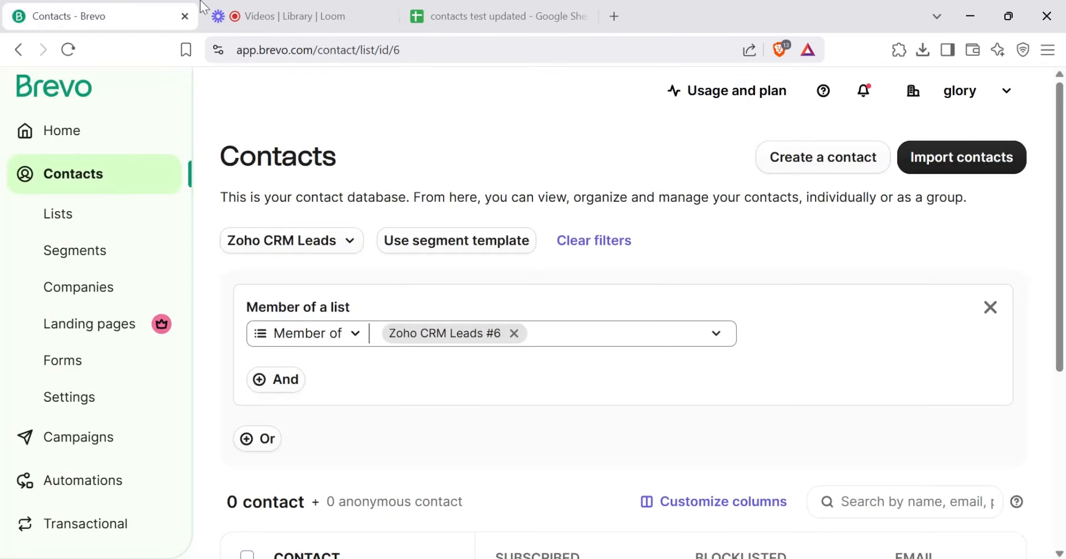
# Start a Contacts data import for the Zoho CRM Leads list, using a file as the source
pyautogui.click(978, 167)
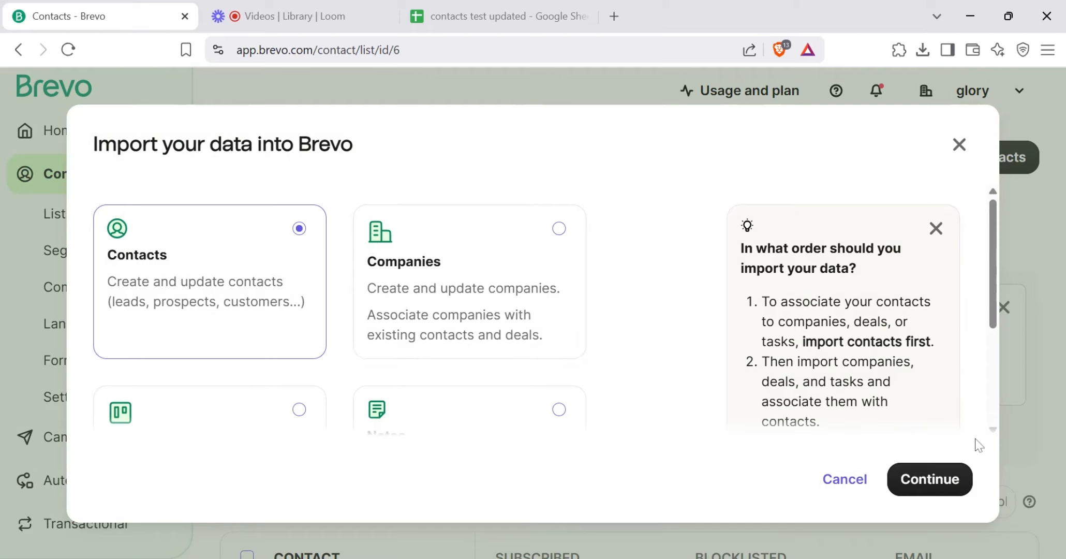
pyautogui.click(948, 486)
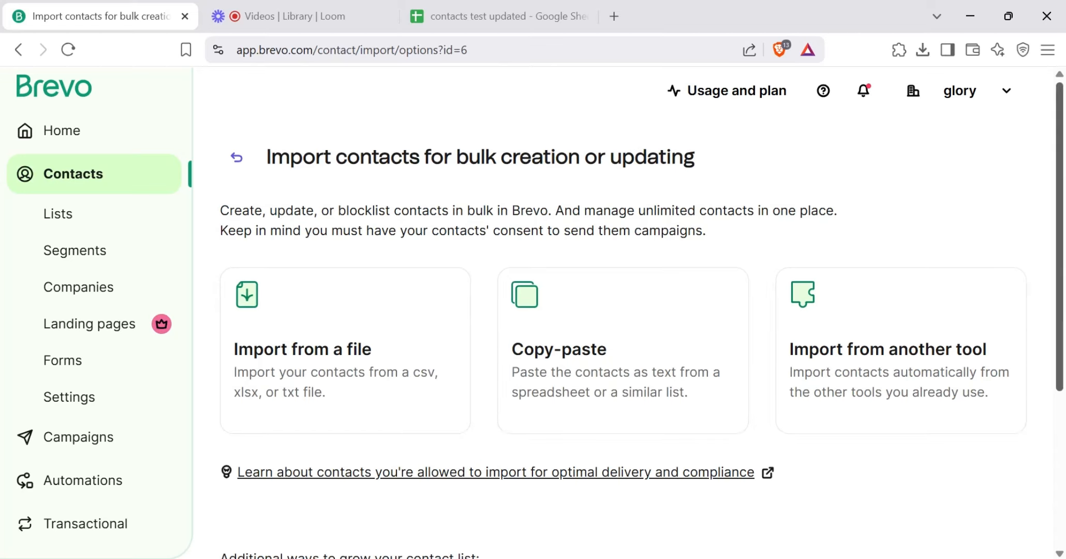
pyautogui.scroll(-3, 545, 540)
pyautogui.scroll(3, 546, 532)
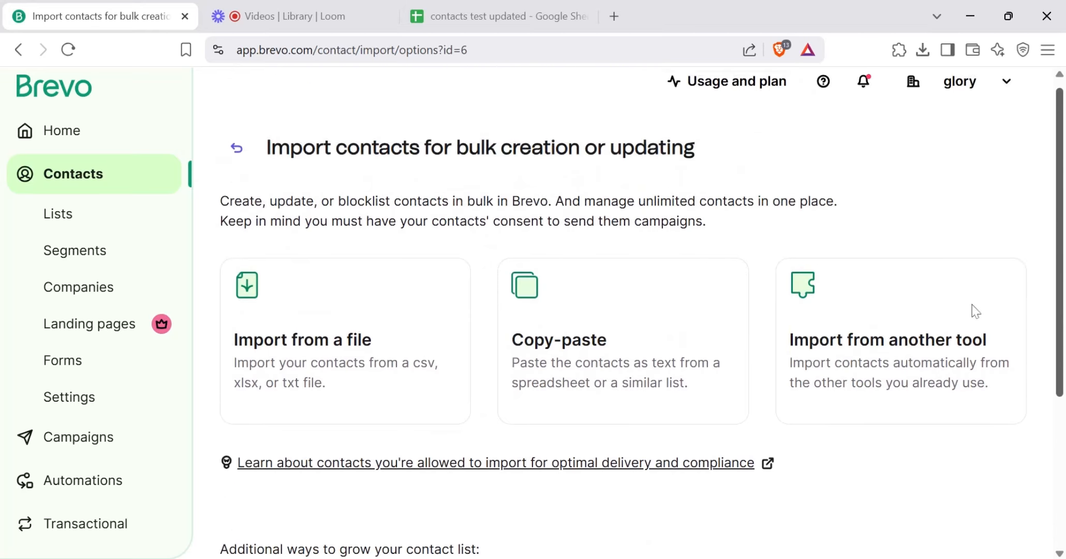
pyautogui.click(295, 365)
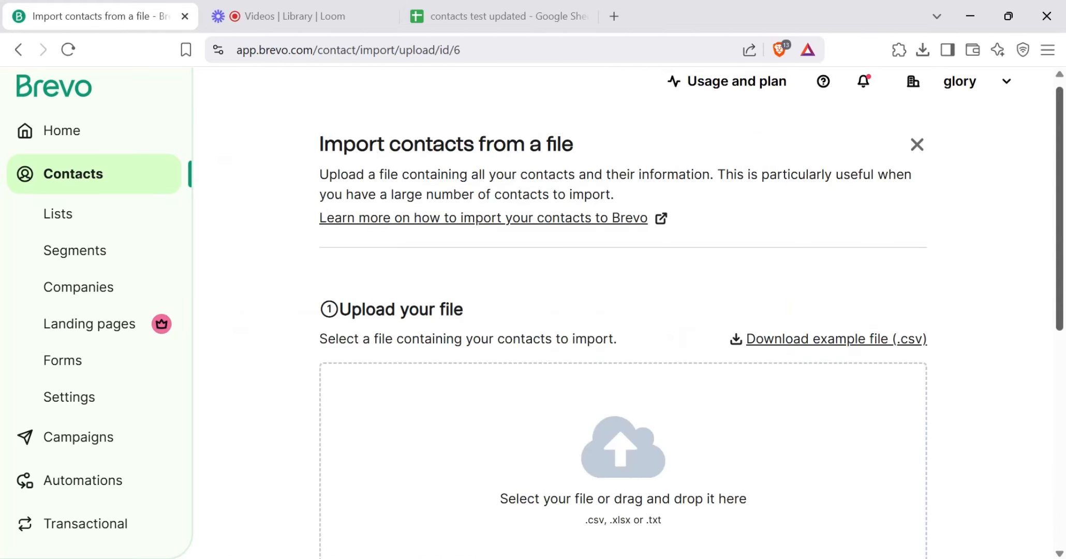
# Upload the file contacts test updated.xlsx, check its preview and confirm it for import
pyautogui.scroll(-3, 623, 310)
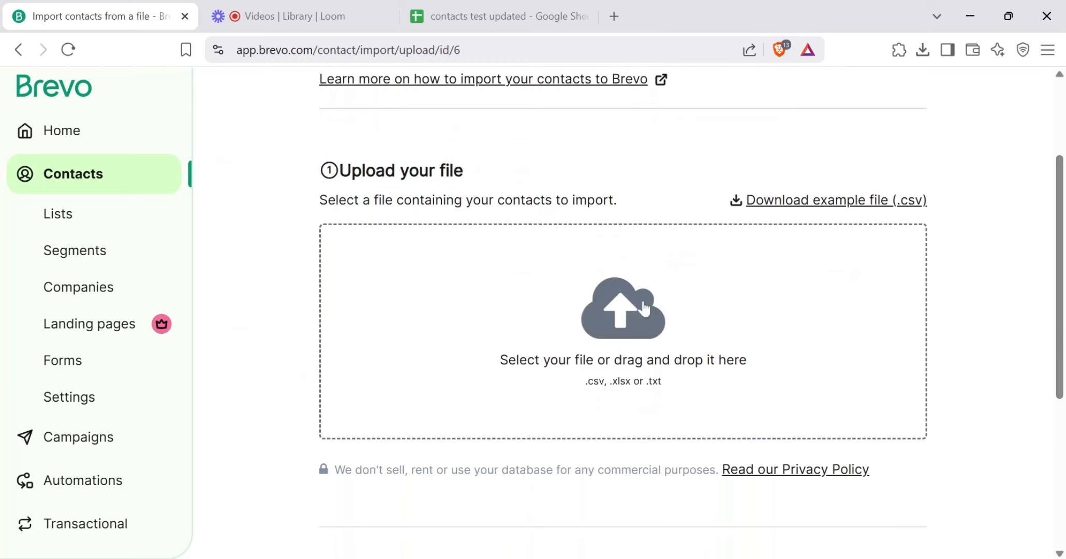
pyautogui.click(649, 313)
pyautogui.click(787, 309)
pyautogui.scroll(1, 787, 309)
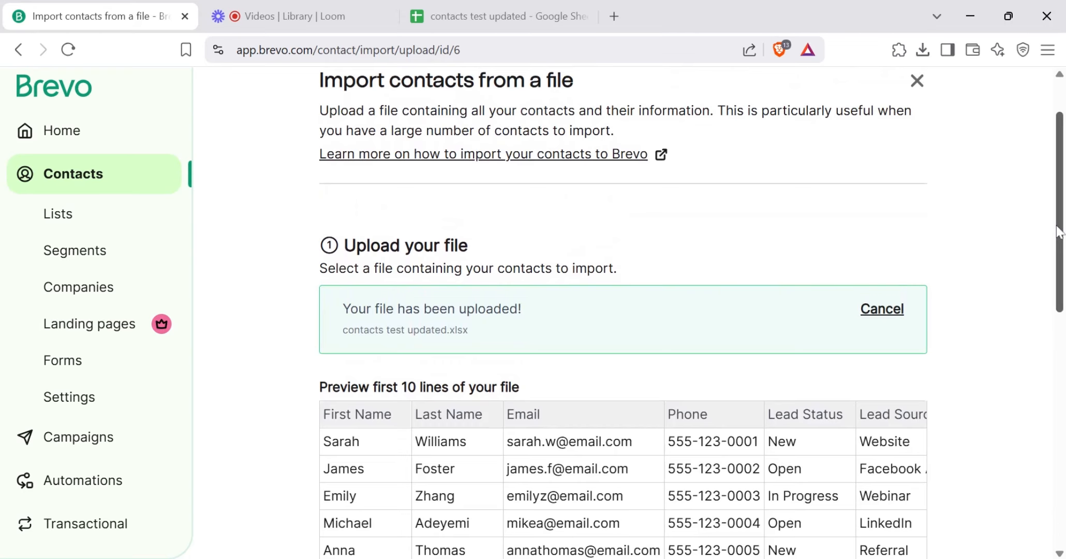
pyautogui.scroll(-4, 1057, 232)
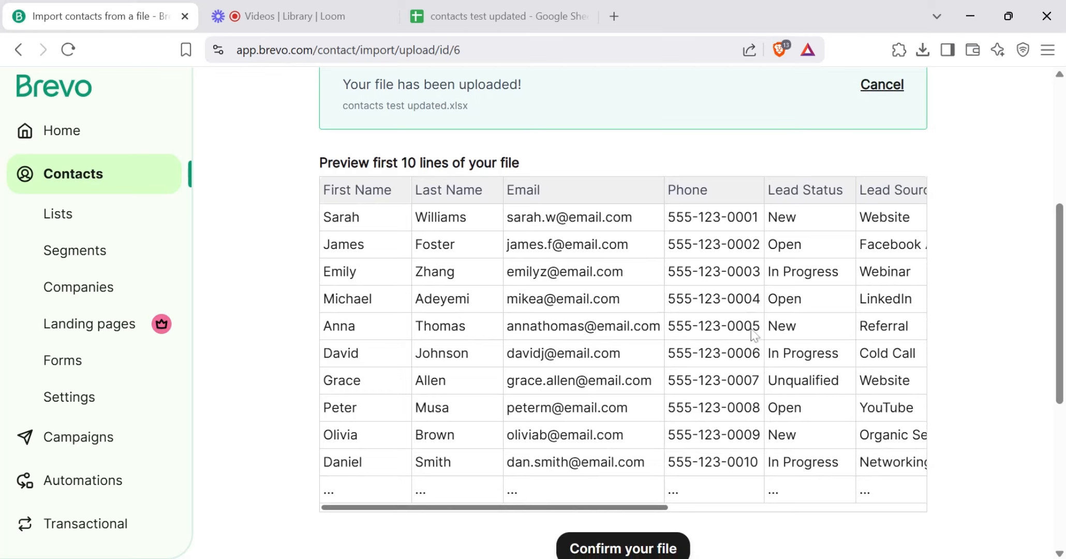
pyautogui.click(647, 540)
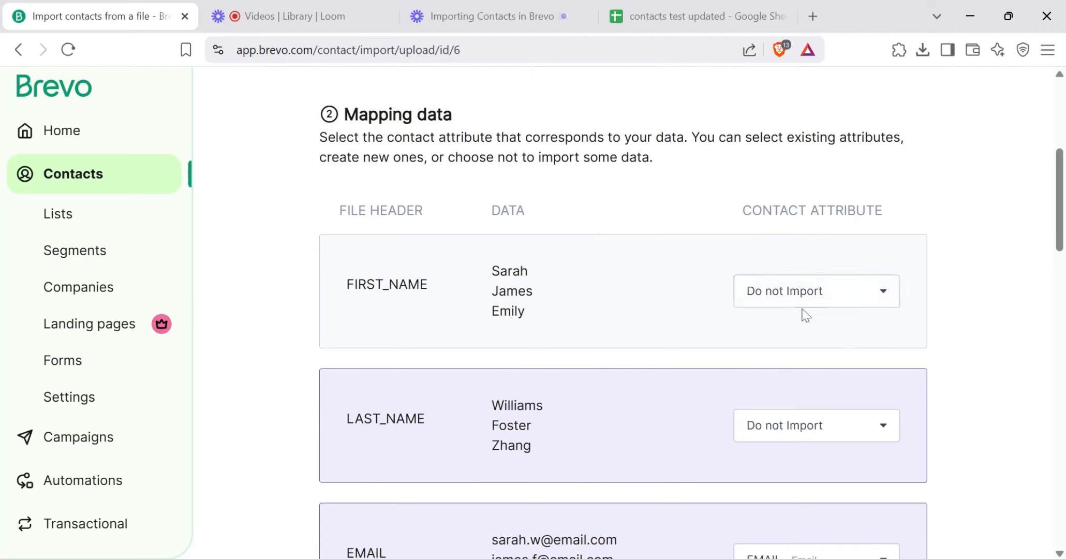
# Map the FIRST_NAME column to the FIRSTNAME attribute and the LAST_NAME column to LASTNAME
pyautogui.click(823, 300)
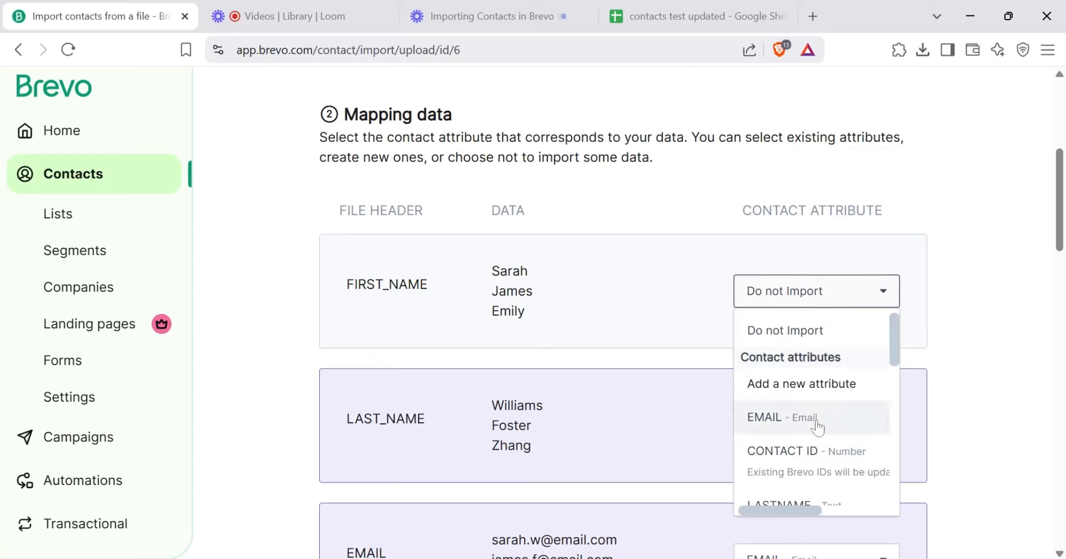
pyautogui.moveTo(894, 351); pyautogui.dragTo(895, 396)
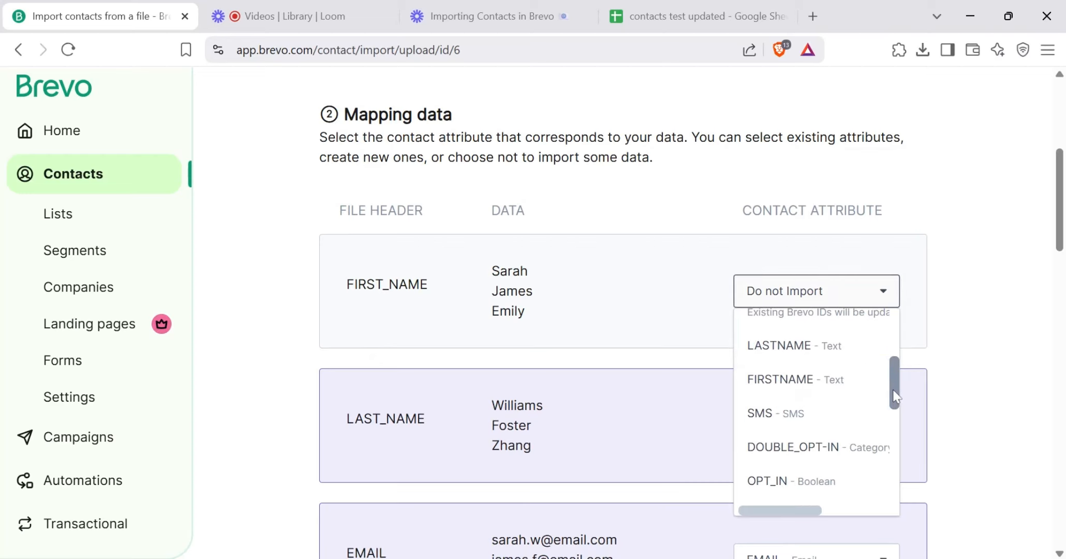
pyautogui.click(799, 379)
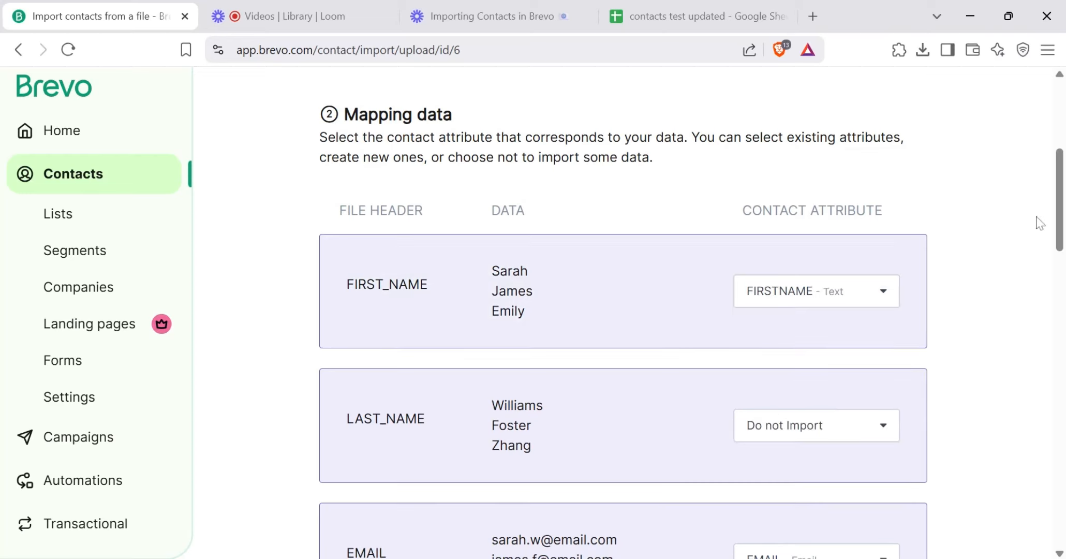
pyautogui.scroll(-5, 830, 118)
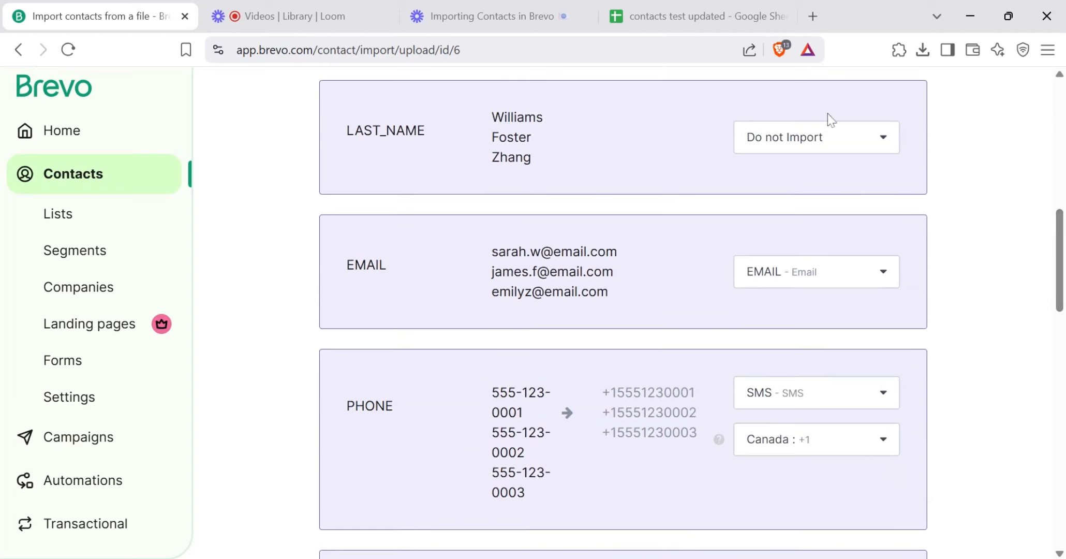
pyautogui.click(852, 151)
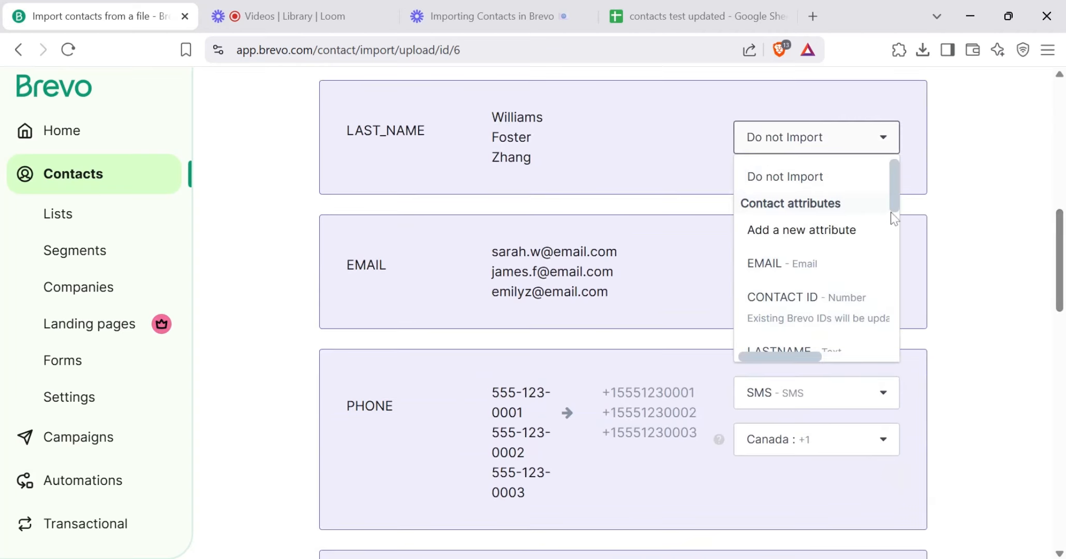
pyautogui.scroll(-3, 853, 287)
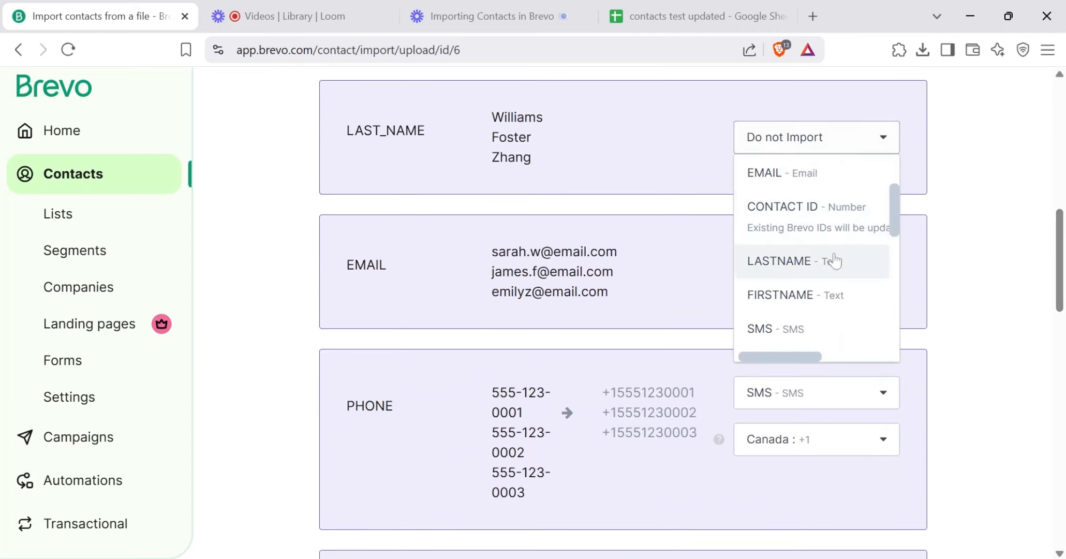
pyautogui.click(837, 260)
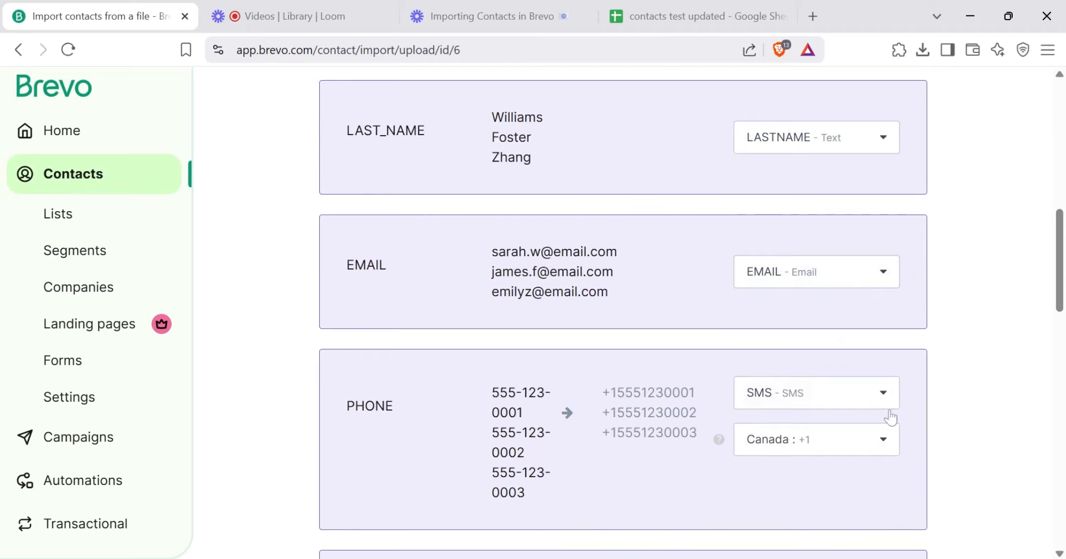
# Check the country code options for the PHONE column against the phone numbers in the contacts spreadsheet, leaving the country unchanged
pyautogui.click(874, 451)
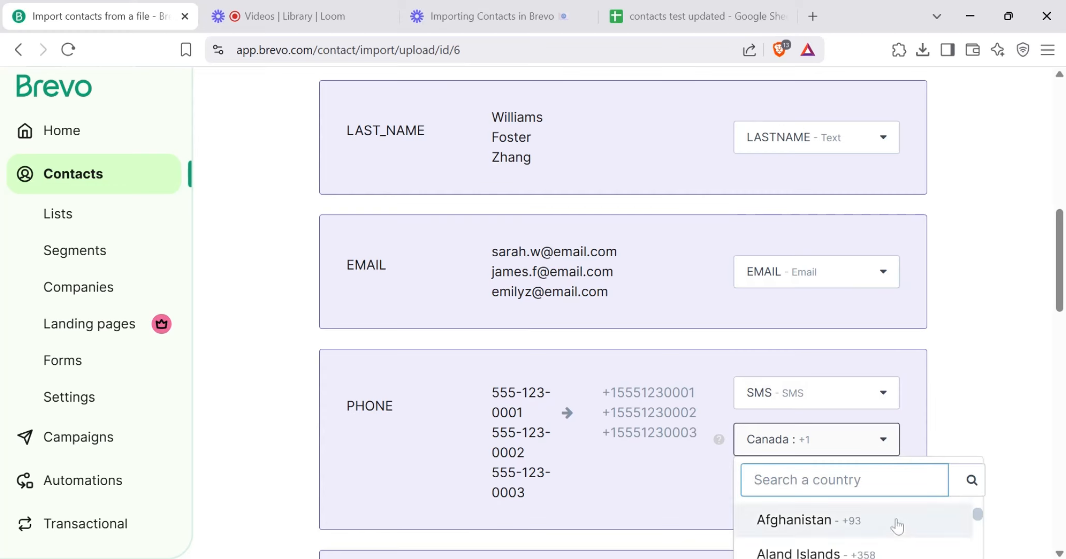
pyautogui.scroll(-1, 621, 311)
pyautogui.scroll(-2, 621, 310)
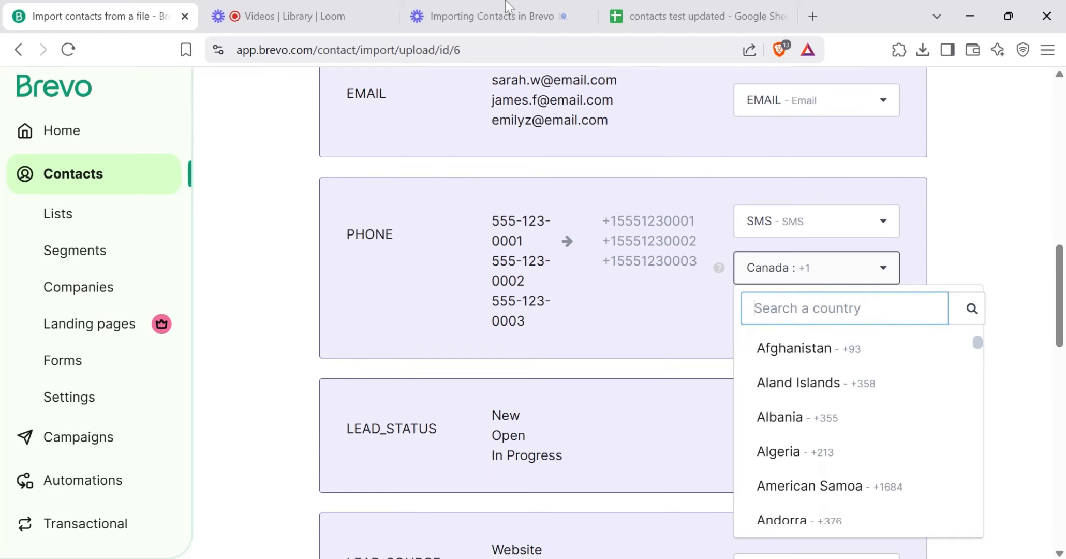
pyautogui.click(645, 5)
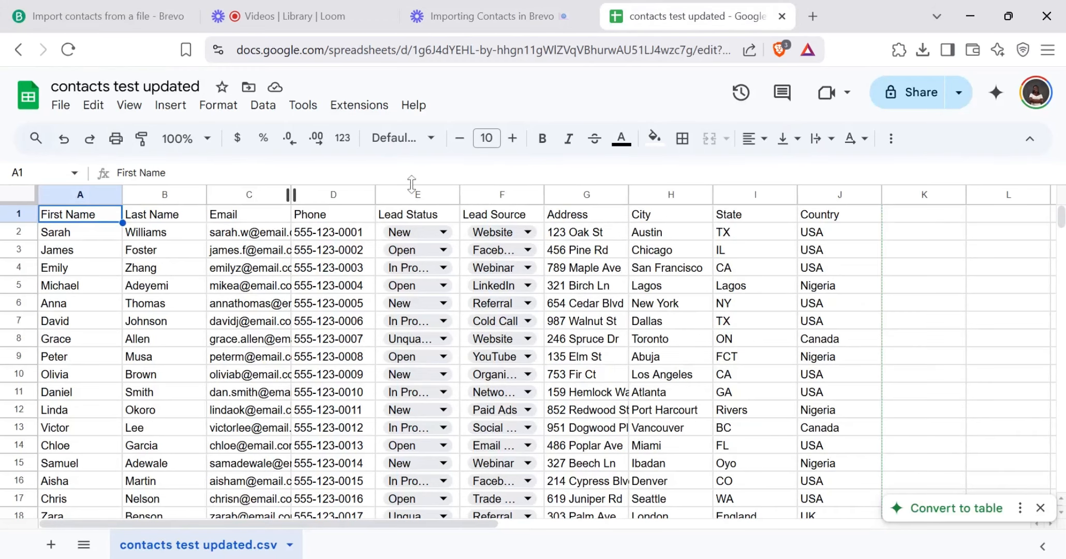
pyautogui.click(151, 2)
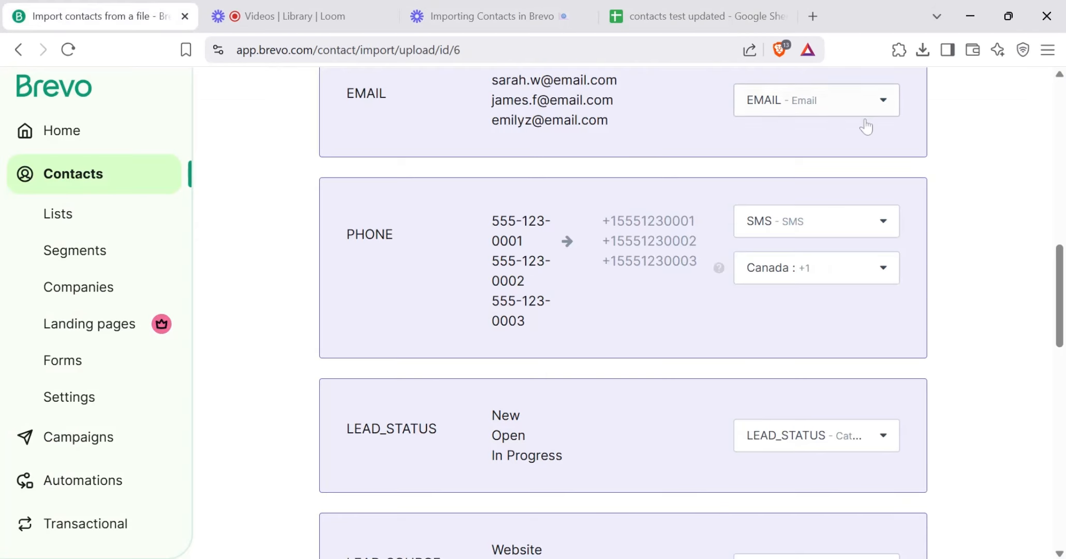
pyautogui.click(852, 268)
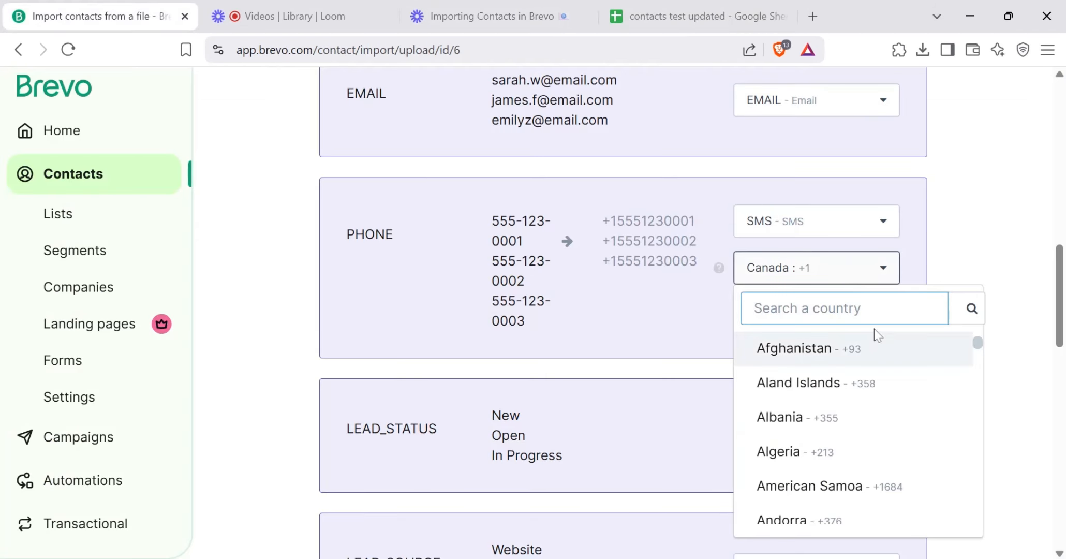
pyautogui.click(981, 219)
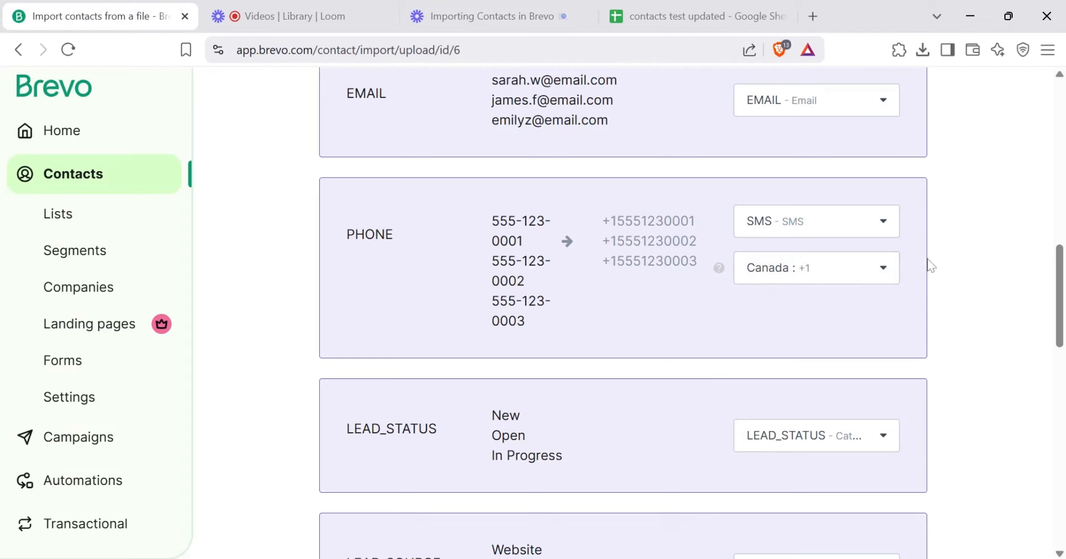
# Check the attribute choices available for the LEAD_STATUS column without changing its mapping
pyautogui.scroll(-5, 1058, 295)
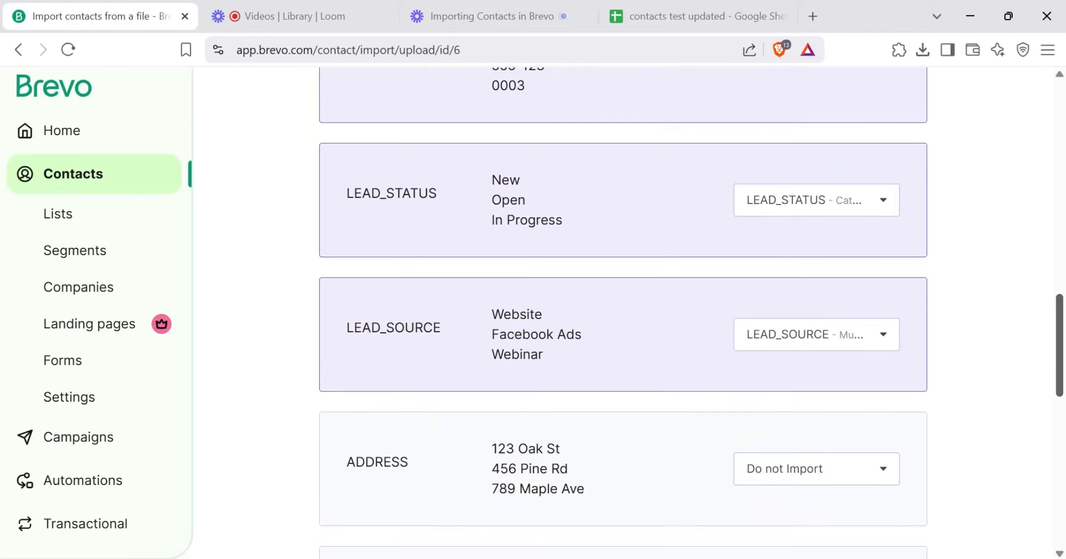
pyautogui.click(819, 207)
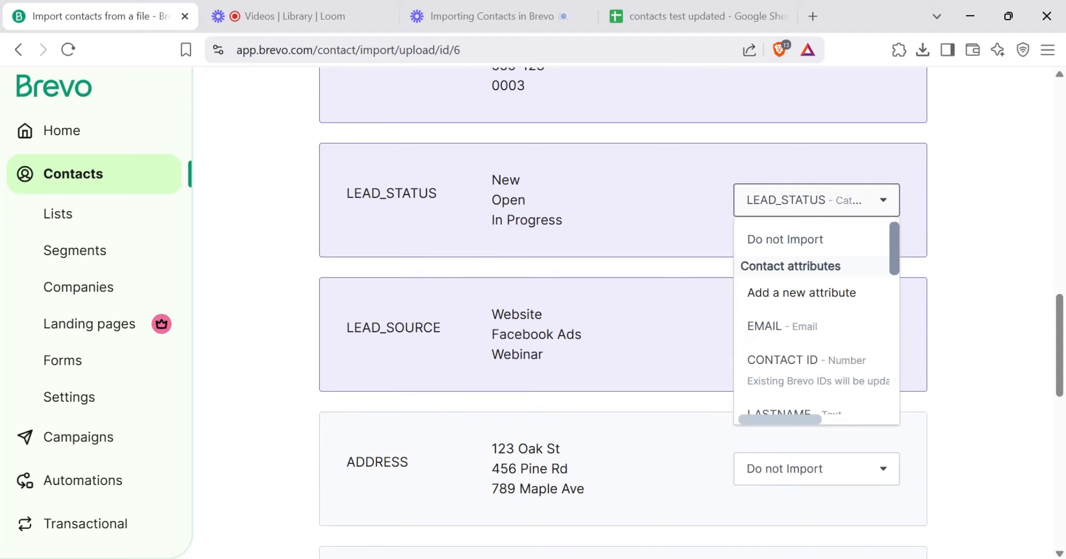
pyautogui.click(944, 236)
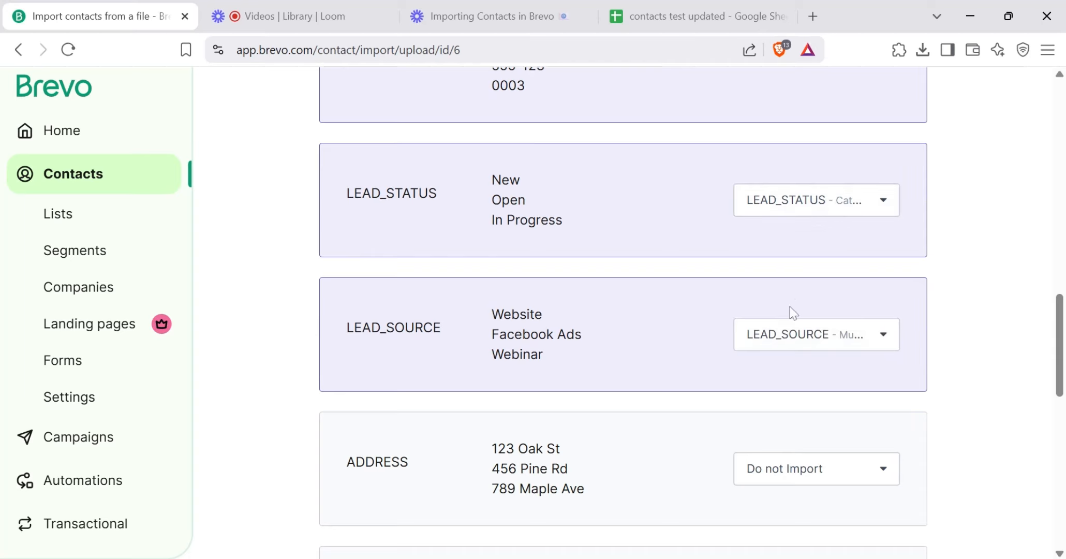
# Create a new text attribute named ADDRESS for the ADDRESS column
pyautogui.moveTo(1059, 347); pyautogui.dragTo(1062, 400)
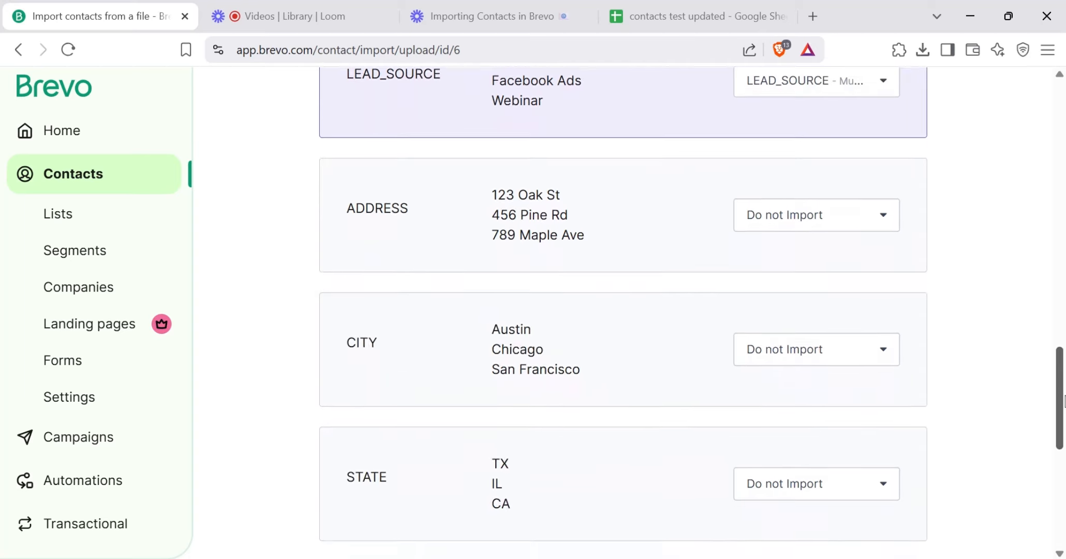
pyautogui.click(840, 228)
pyautogui.moveTo(898, 262)
pyautogui.mouseDown()
pyautogui.moveTo(898, 405)
pyautogui.moveTo(900, 249)
pyautogui.mouseUp()
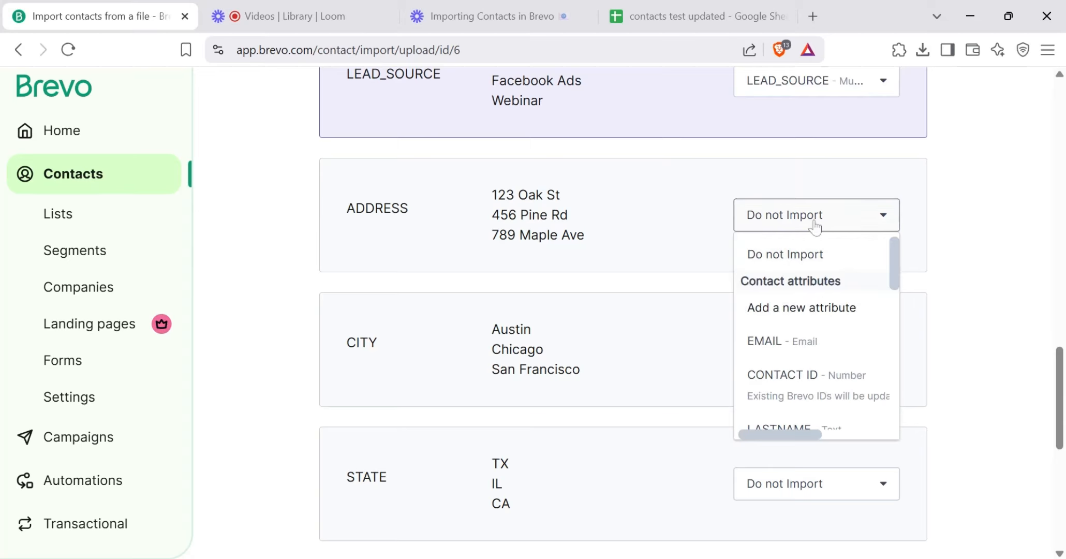
pyautogui.click(830, 308)
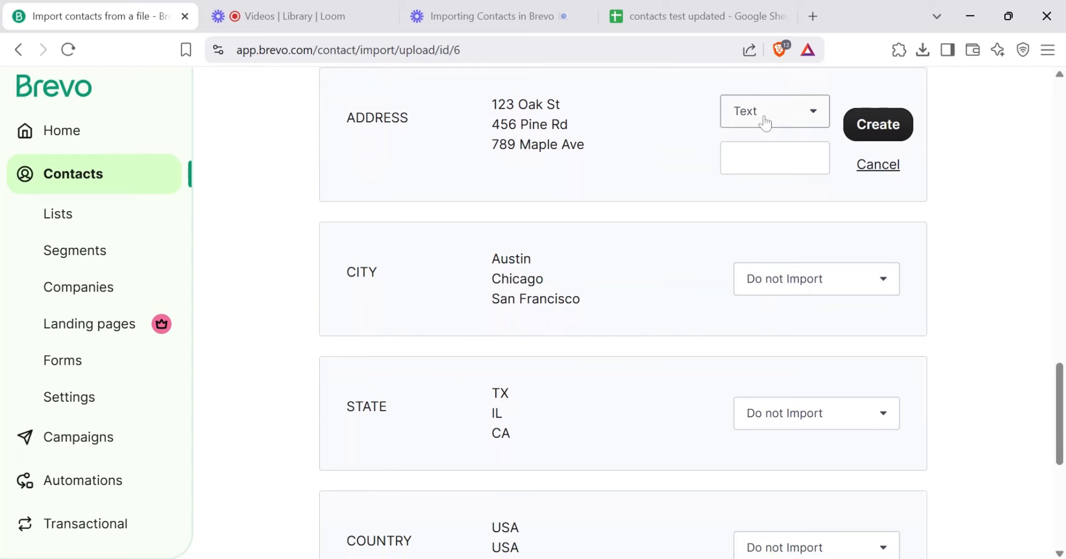
pyautogui.click(784, 158)
pyautogui.scroll(2, 785, 254)
pyautogui.write('ADRR')
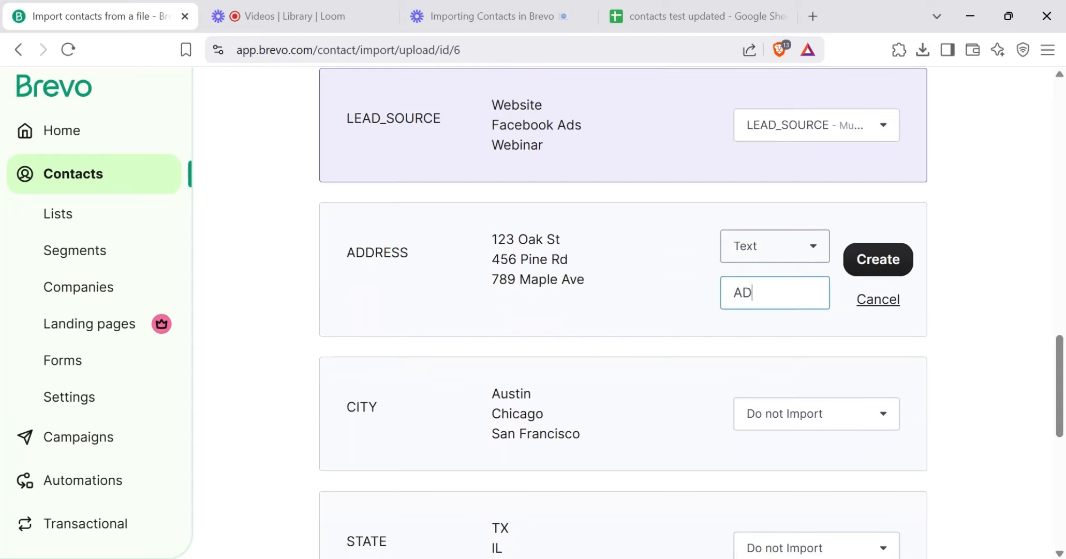
pyautogui.press('BackSpace')
pyautogui.press('BackSpace')
pyautogui.write('DRESS')
pyautogui.click(878, 259)
# Look for a matching attribute for the CITY column and try to add a new text attribute named CITY
pyautogui.scroll(-2, 880, 262)
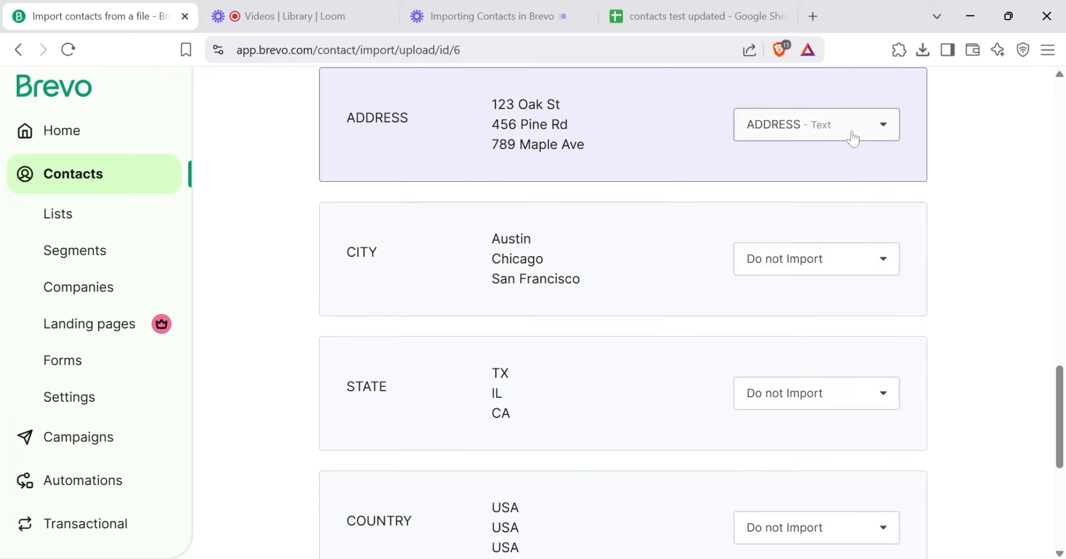
pyautogui.click(860, 255)
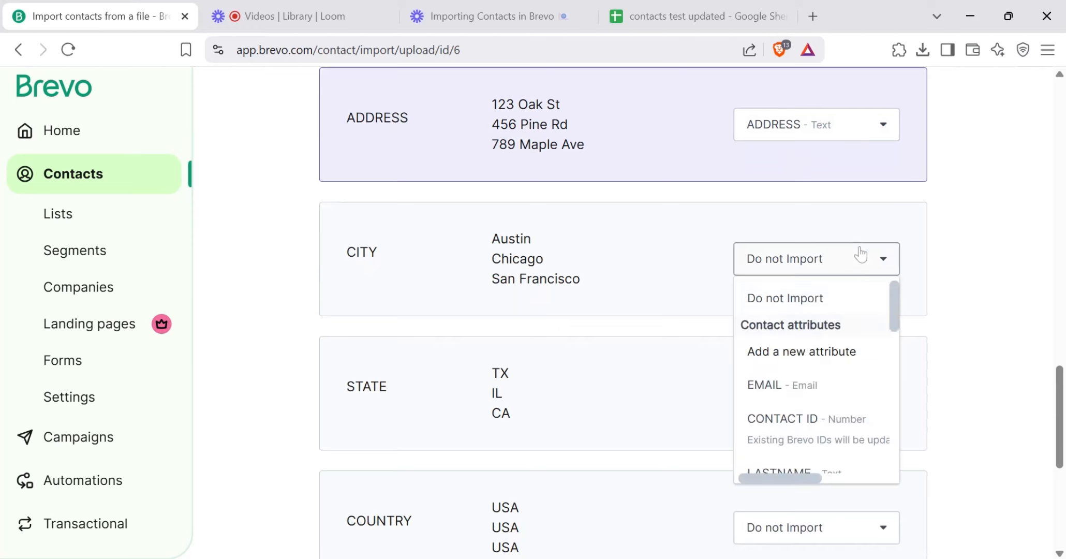
pyautogui.moveTo(900, 311); pyautogui.dragTo(895, 466)
pyautogui.click(940, 340)
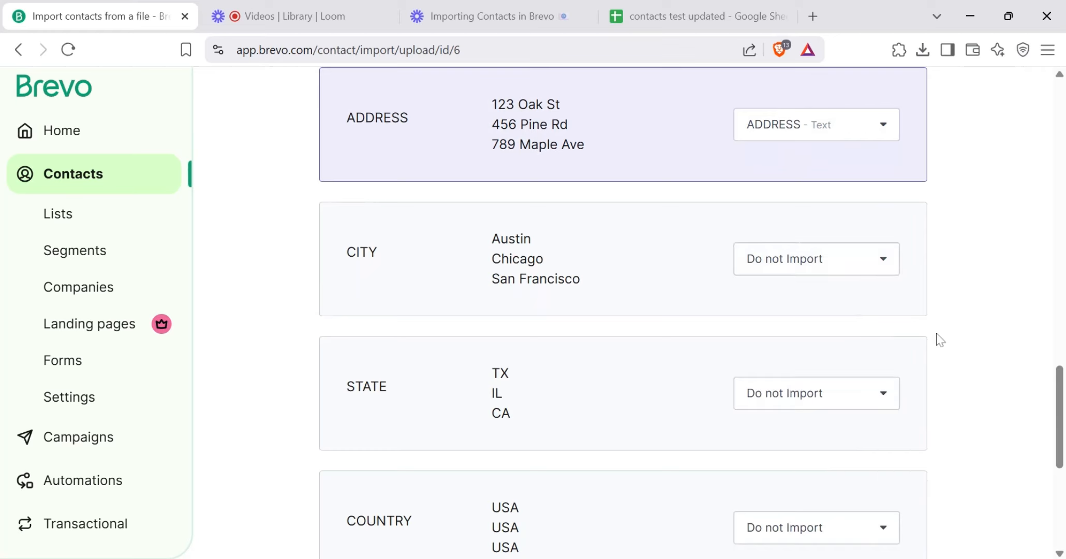
pyautogui.click(822, 267)
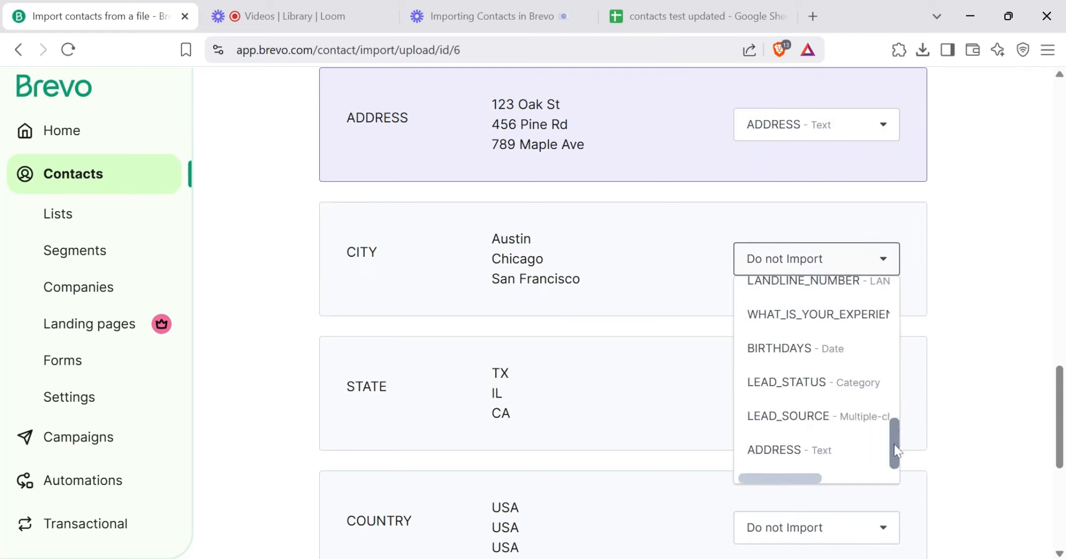
pyautogui.moveTo(896, 450); pyautogui.dragTo(899, 290)
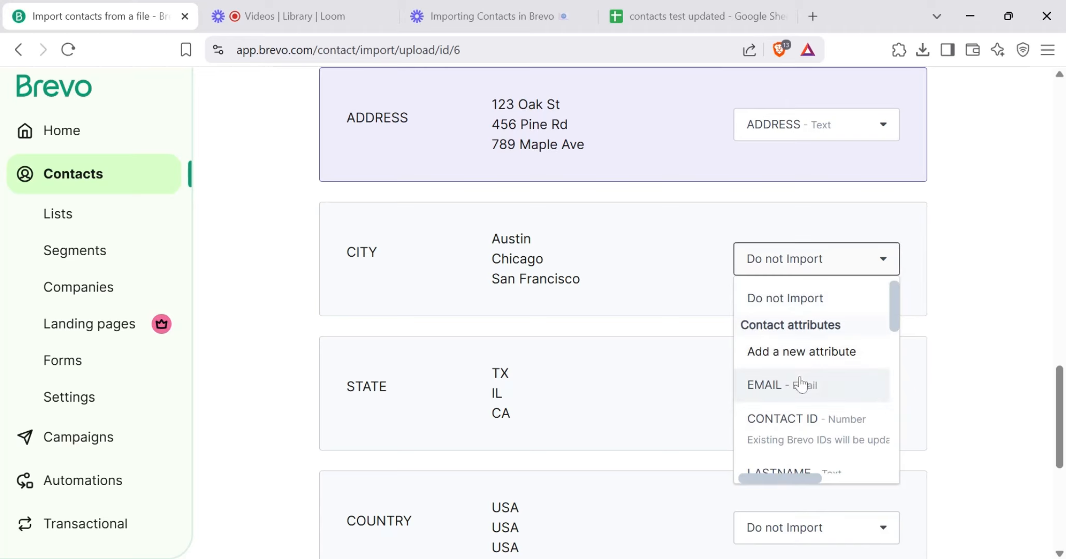
pyautogui.click(815, 356)
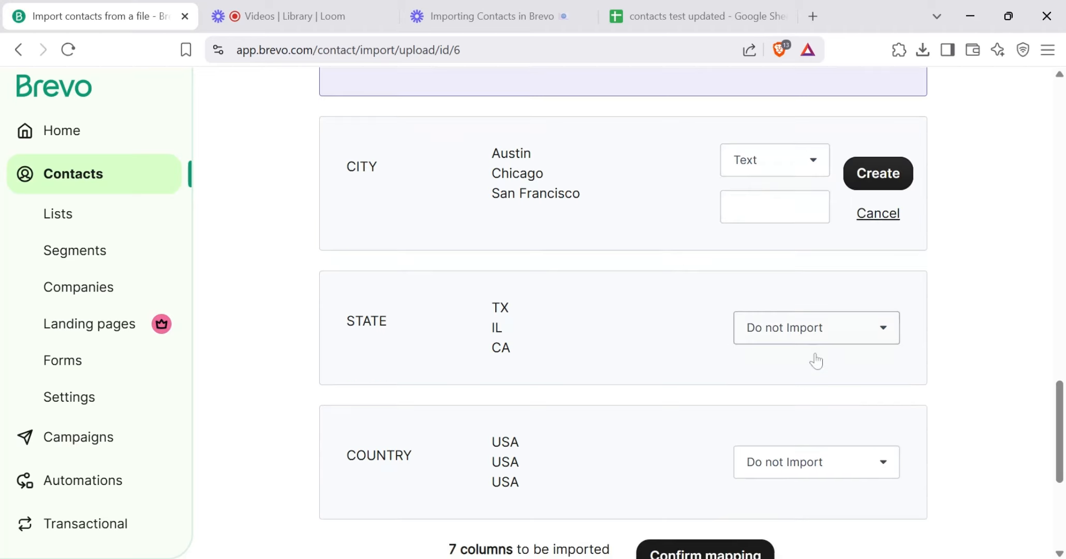
pyautogui.scroll(-1, 815, 361)
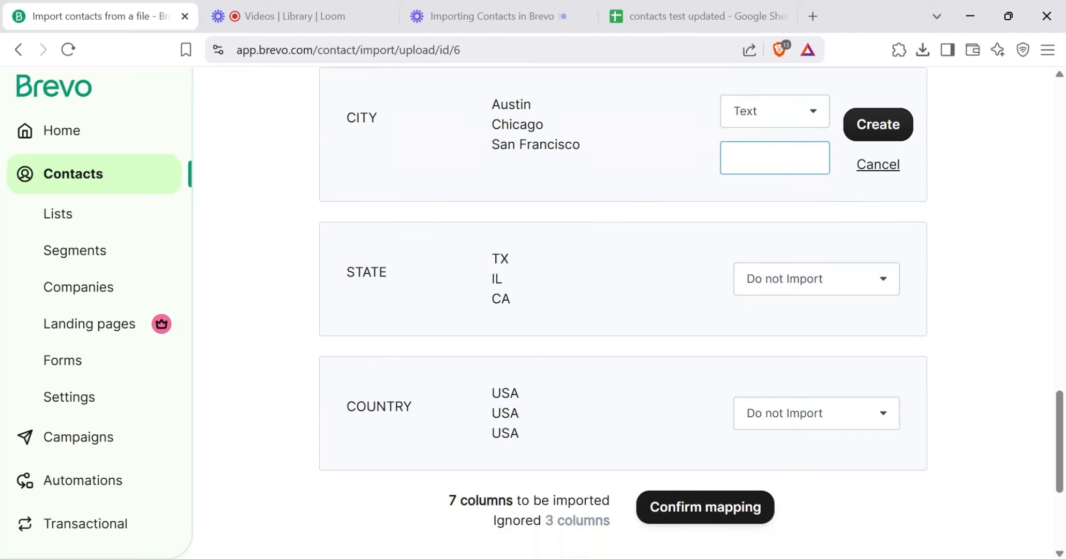
pyautogui.write('CITY')
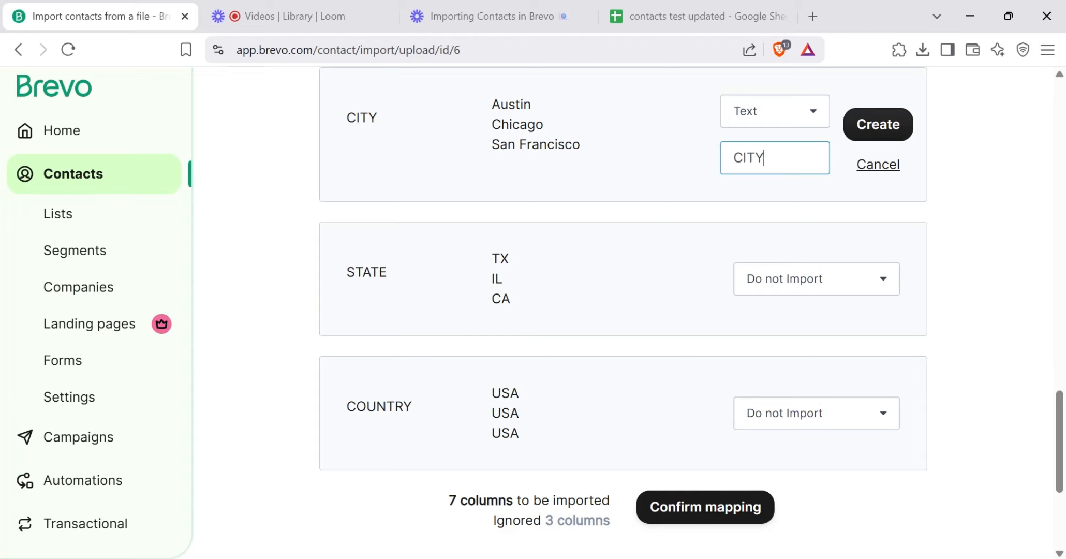
# Try to add a new text attribute named STATE for the STATE column
pyautogui.click(868, 290)
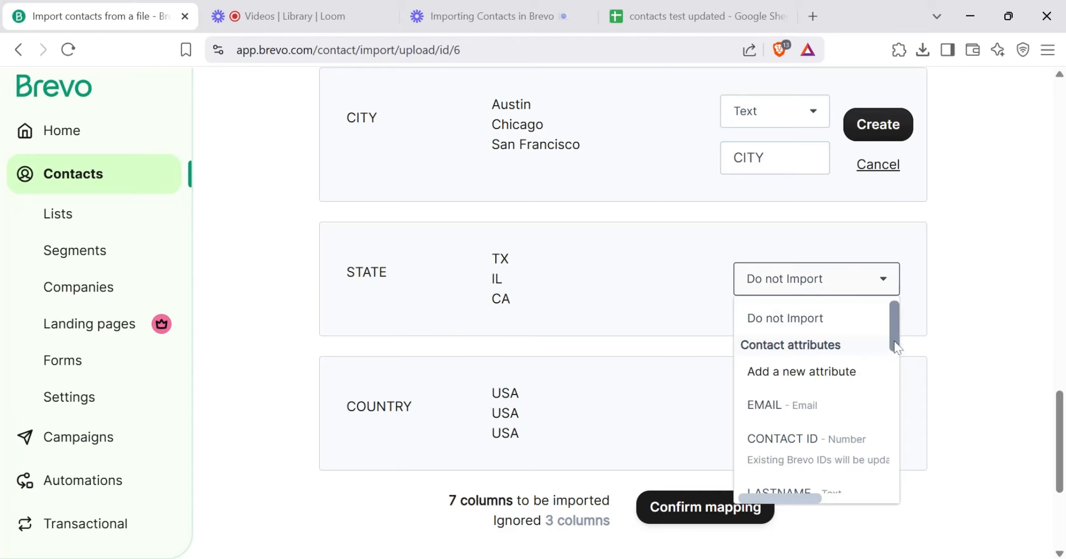
pyautogui.click(815, 371)
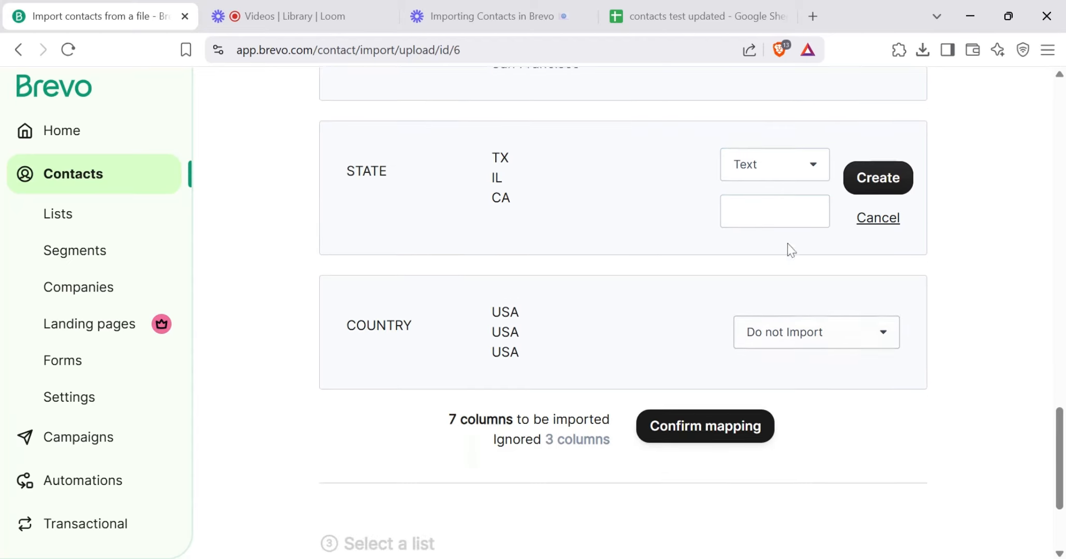
pyautogui.click(766, 173)
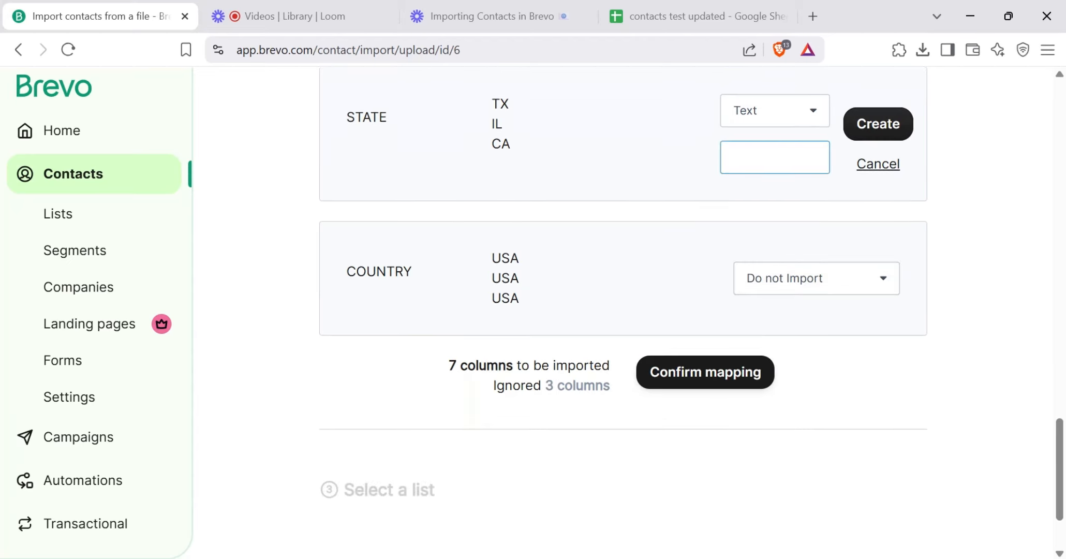
pyautogui.write('STATE')
# Create a new text attribute named COUNTRY for the COUNTRY column
pyautogui.click(822, 294)
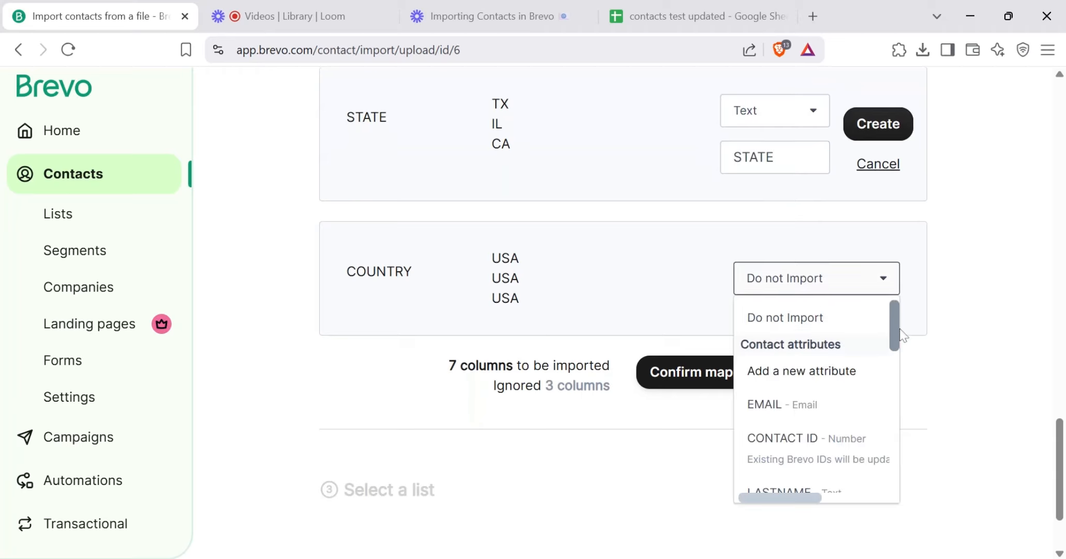
pyautogui.click(905, 380)
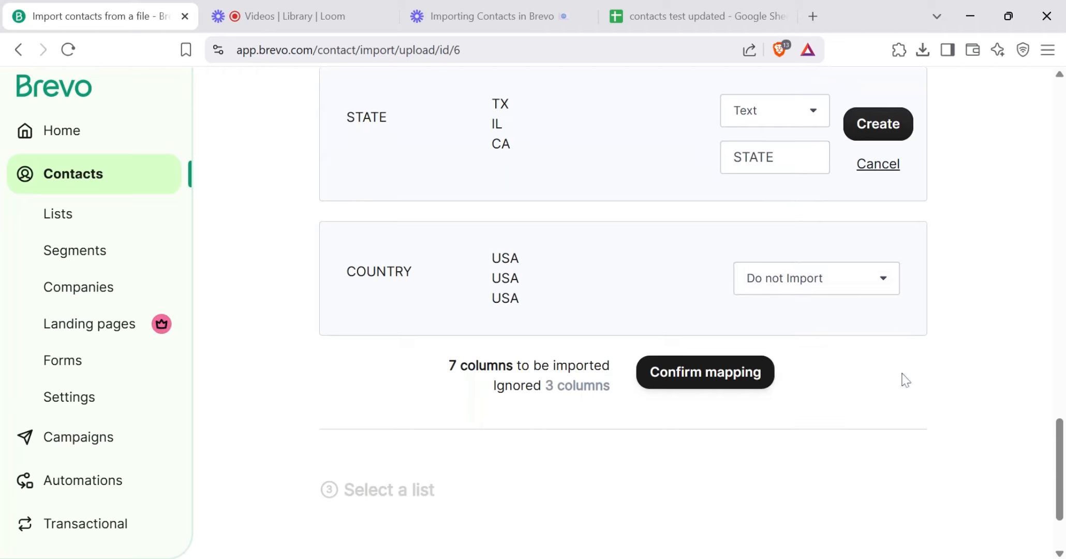
pyautogui.click(865, 280)
pyautogui.moveTo(891, 350)
pyautogui.mouseDown()
pyautogui.moveTo(893, 381)
pyautogui.moveTo(897, 332)
pyautogui.mouseUp()
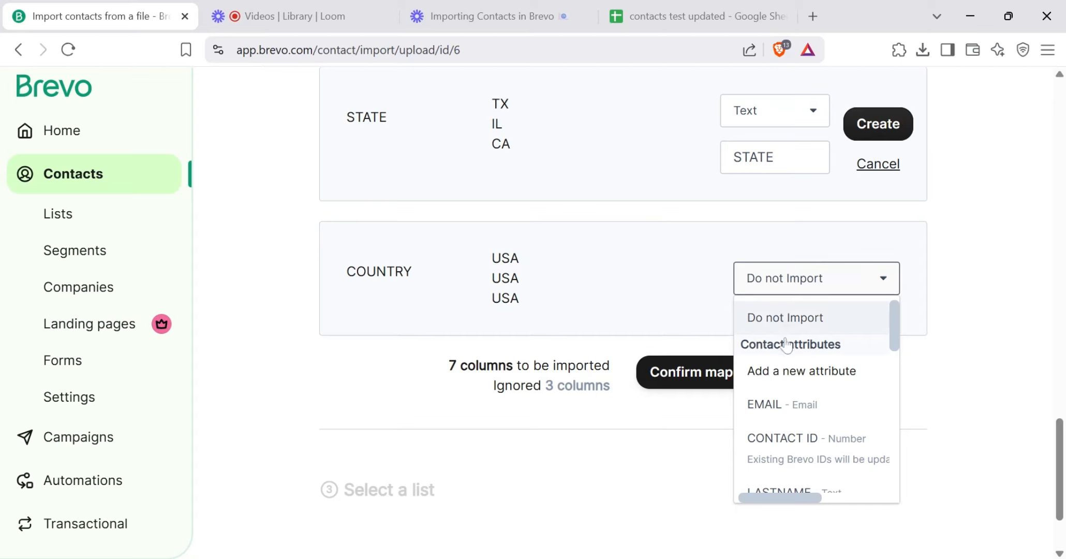
pyautogui.click(796, 379)
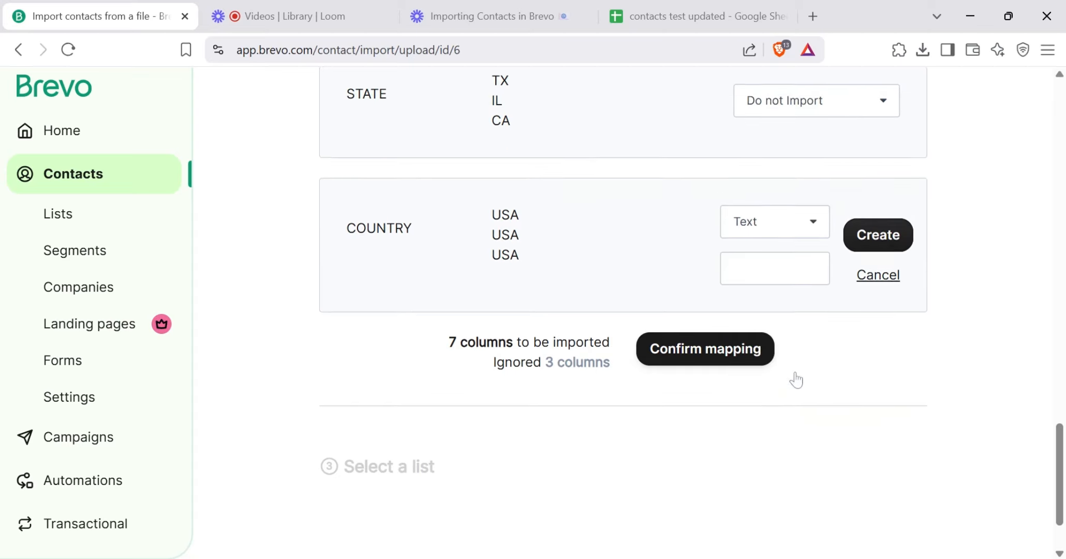
pyautogui.scroll(-2, 794, 376)
pyautogui.click(775, 176)
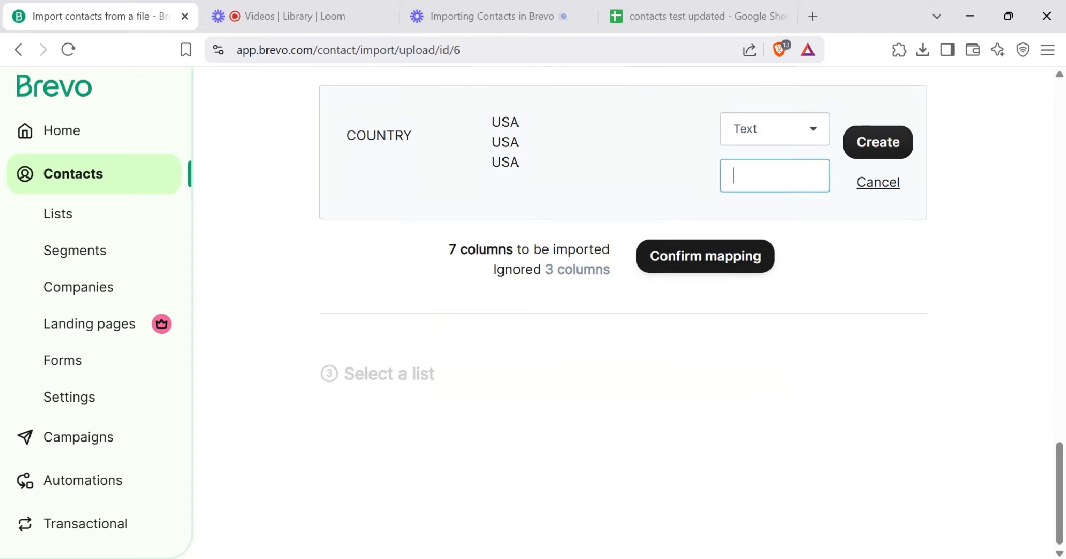
pyautogui.write('COUNTRY')
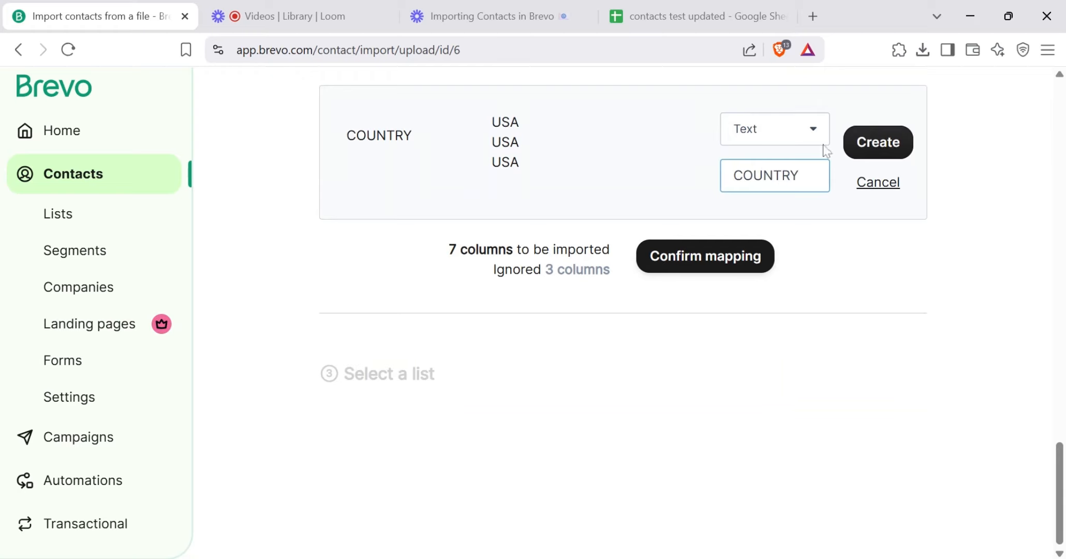
pyautogui.click(879, 143)
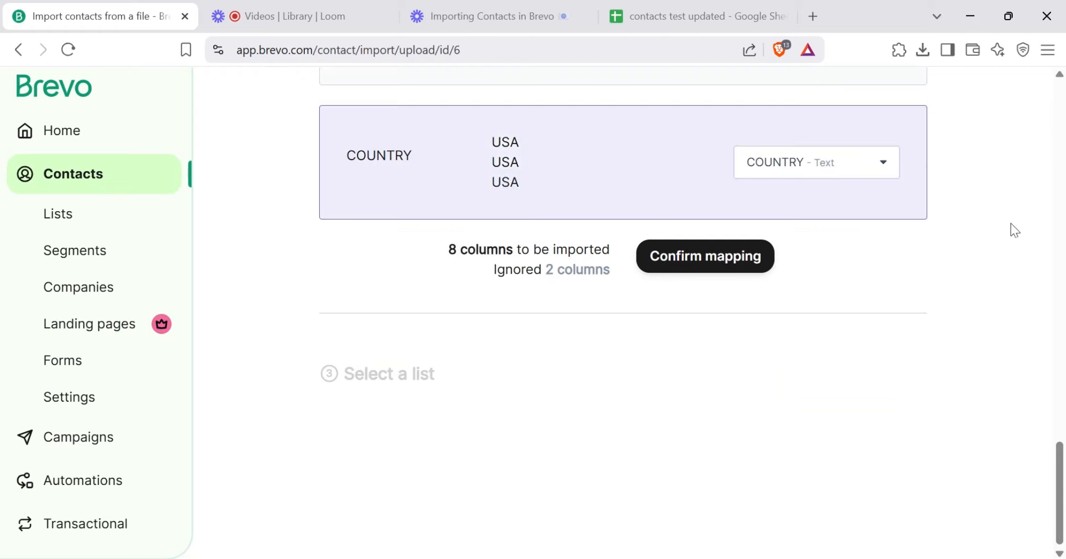
# Review the attribute mappings of all columns from FIRST_NAME to COUNTRY and confirm the mapping
pyautogui.scroll(8, 691, 308)
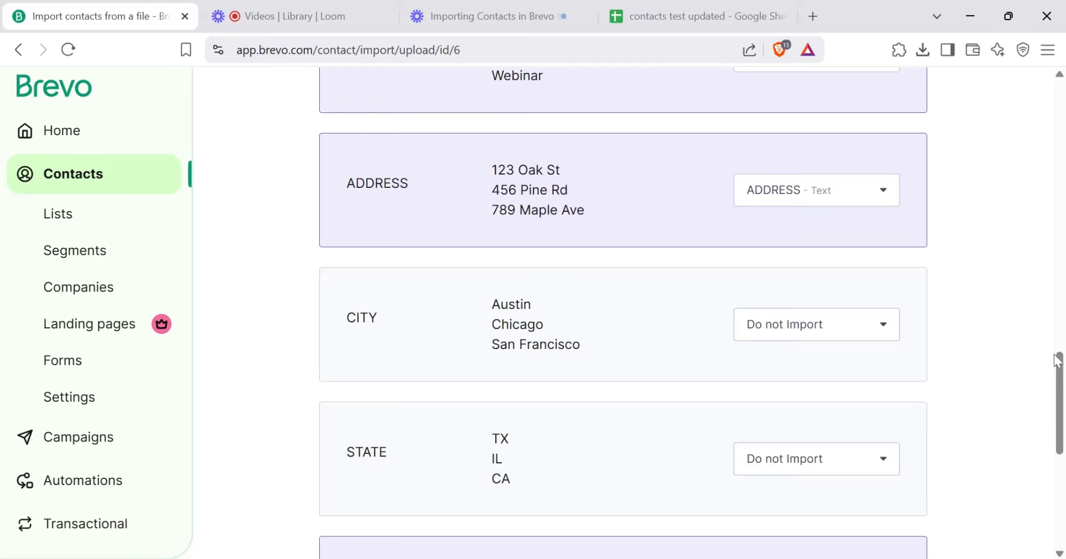
pyautogui.scroll(-6, 946, 134)
pyautogui.moveTo(1061, 471); pyautogui.dragTo(1061, 192)
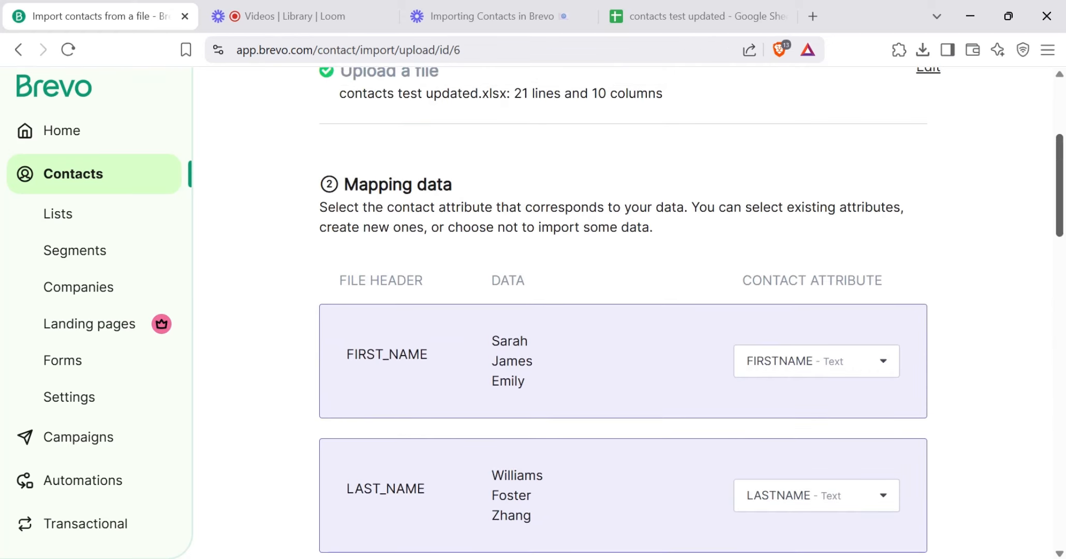
pyautogui.moveTo(1061, 193); pyautogui.dragTo(1061, 492)
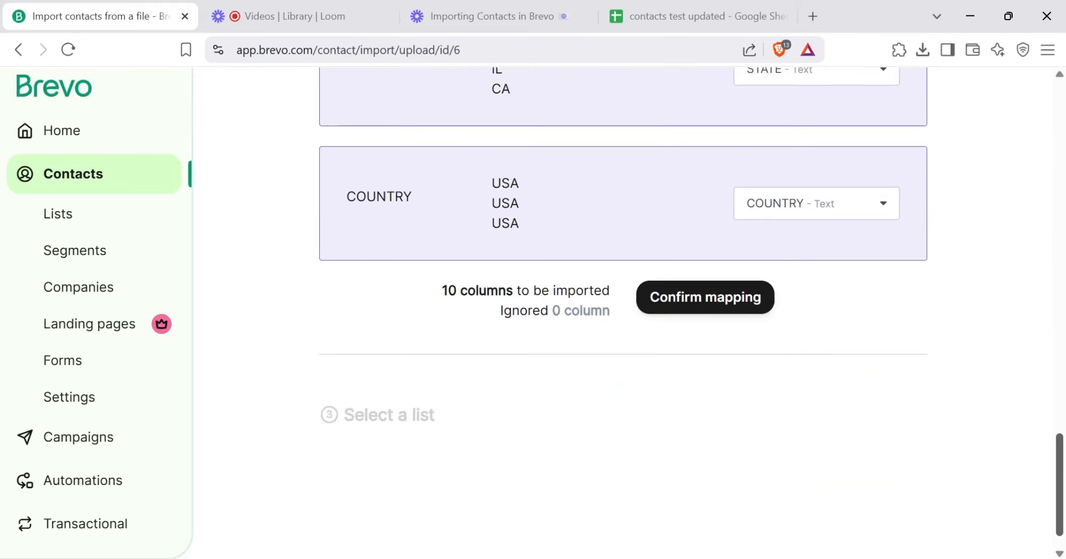
pyautogui.click(705, 297)
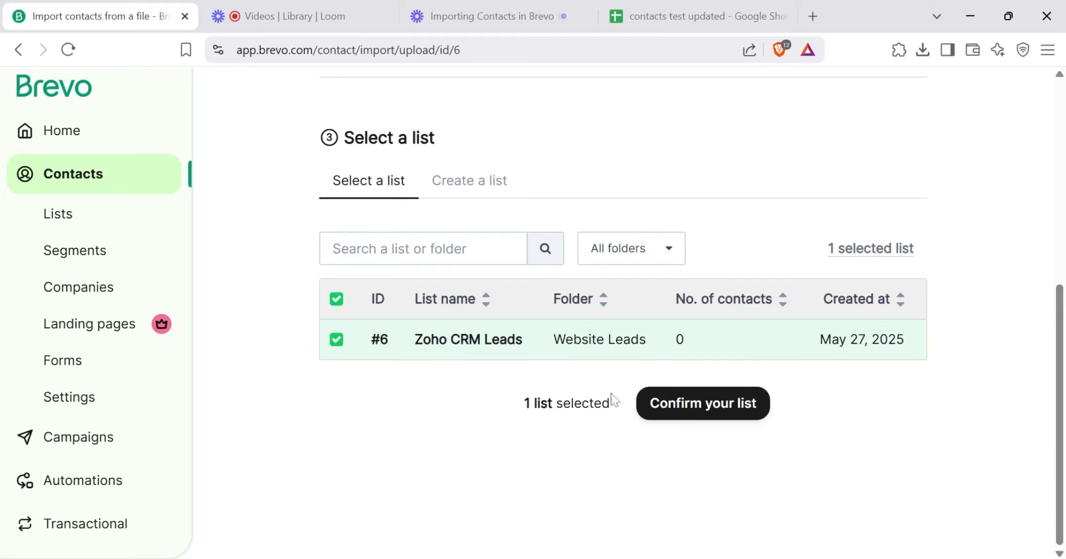
# Check the folder choices for a new list, and confirm the existing Zoho CRM Leads list as the import destination
pyautogui.click(444, 182)
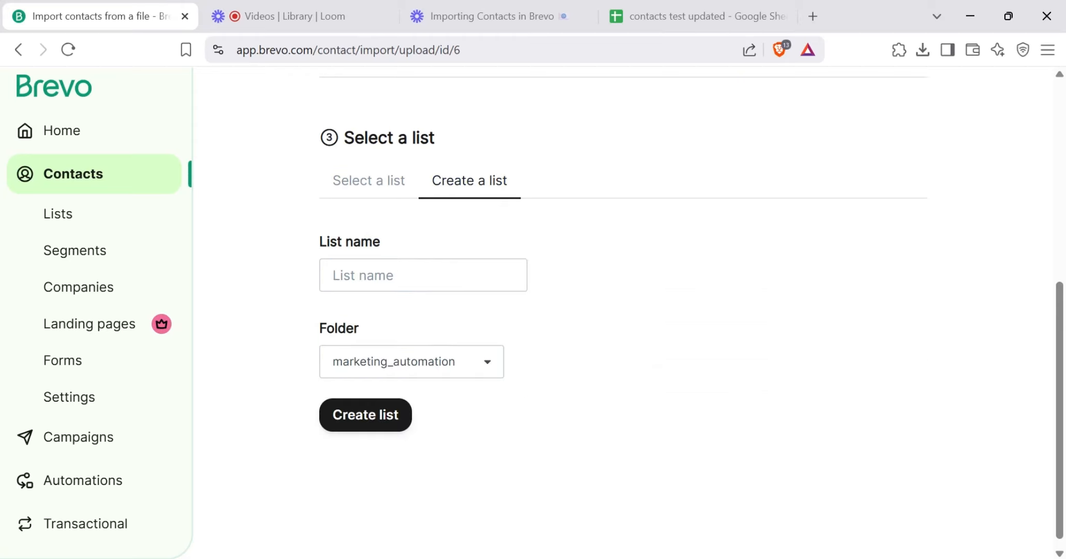
pyautogui.click(455, 368)
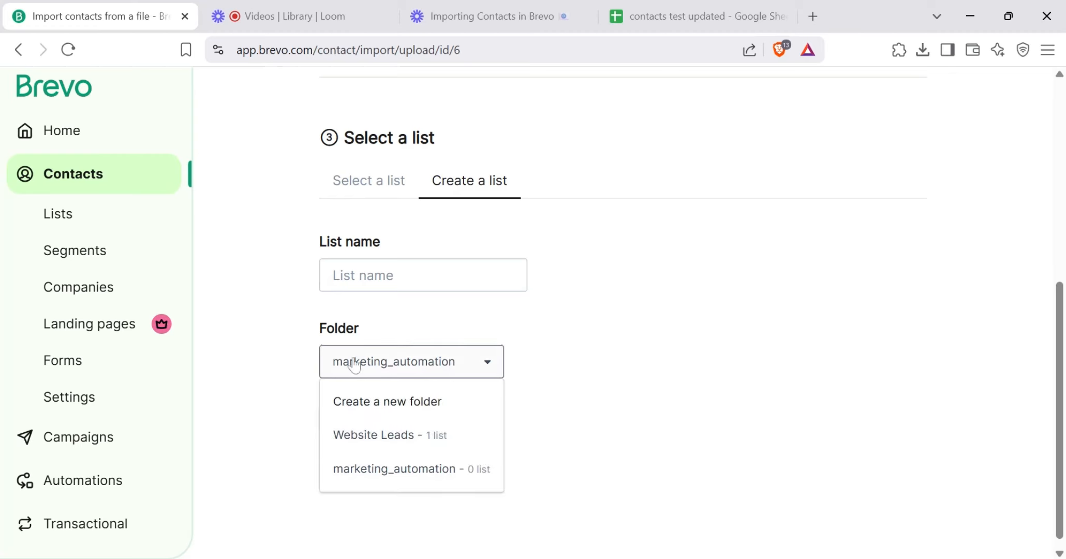
pyautogui.click(383, 179)
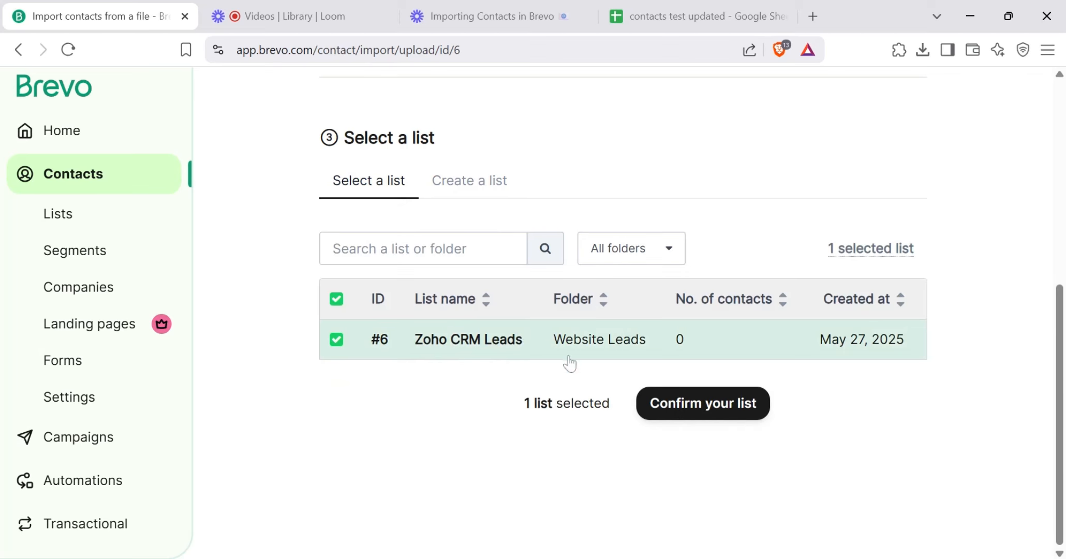
pyautogui.click(741, 420)
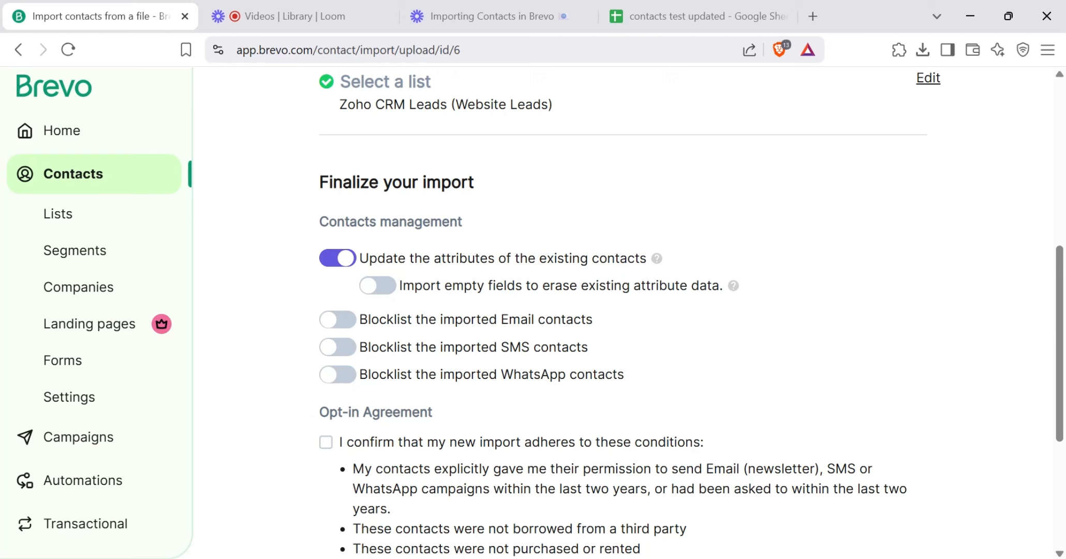
# Accept the opt-in agreement conditions for the new import and confirm the import
pyautogui.scroll(-3, 691, 313)
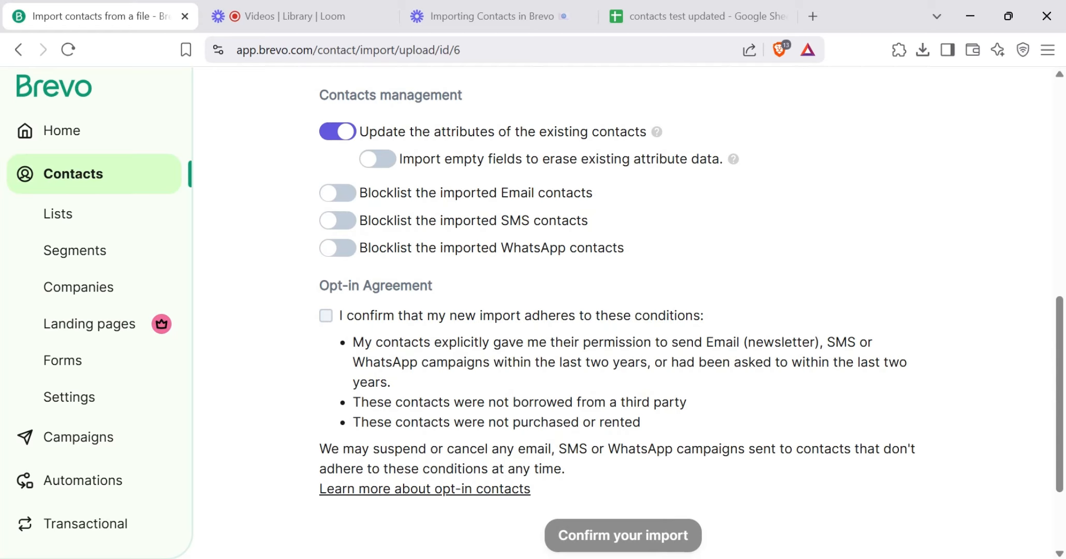
pyautogui.click(325, 315)
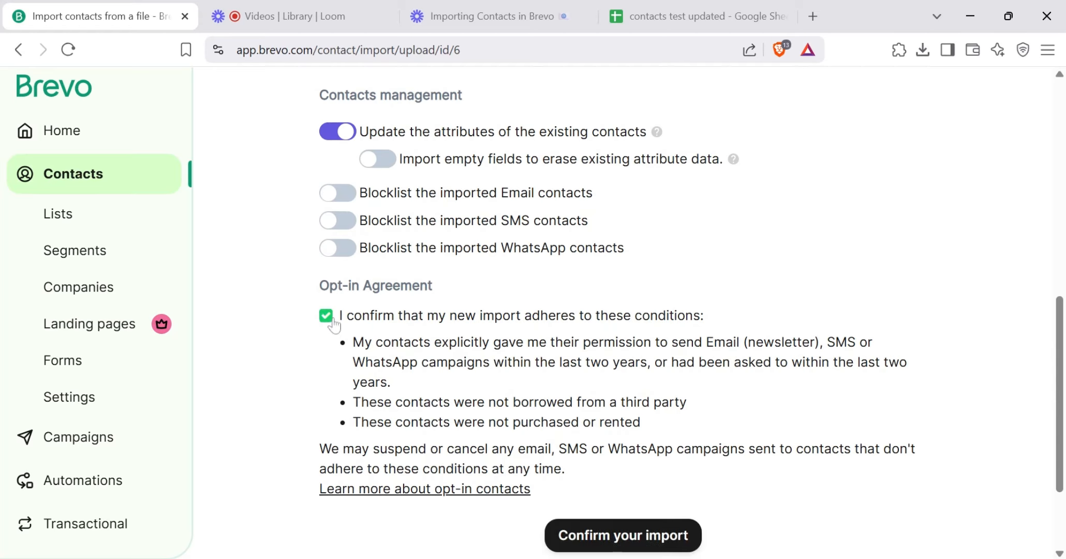
pyautogui.click(617, 536)
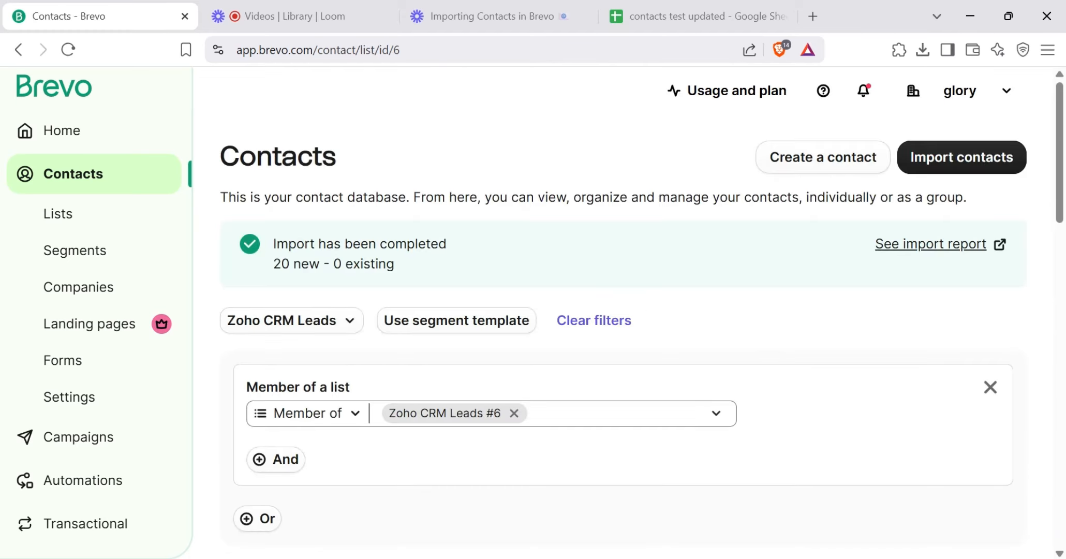
# Examine the imported contacts in the Zoho CRM Leads list, including their names, subscription status and email fields
pyautogui.scroll(-5, 1063, 300)
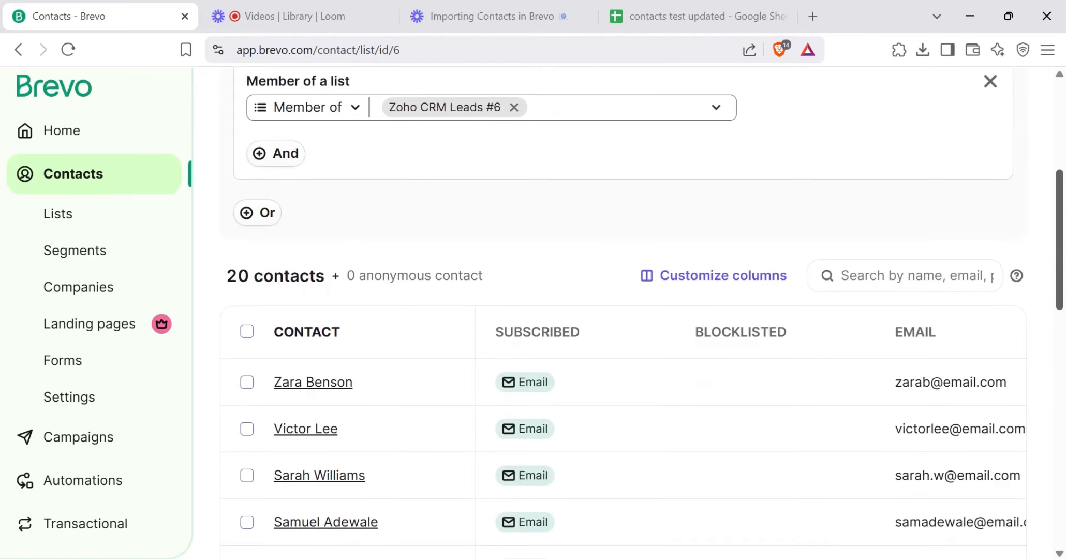
pyautogui.scroll(-4, 1042, 268)
pyautogui.scroll(-5, 621, 347)
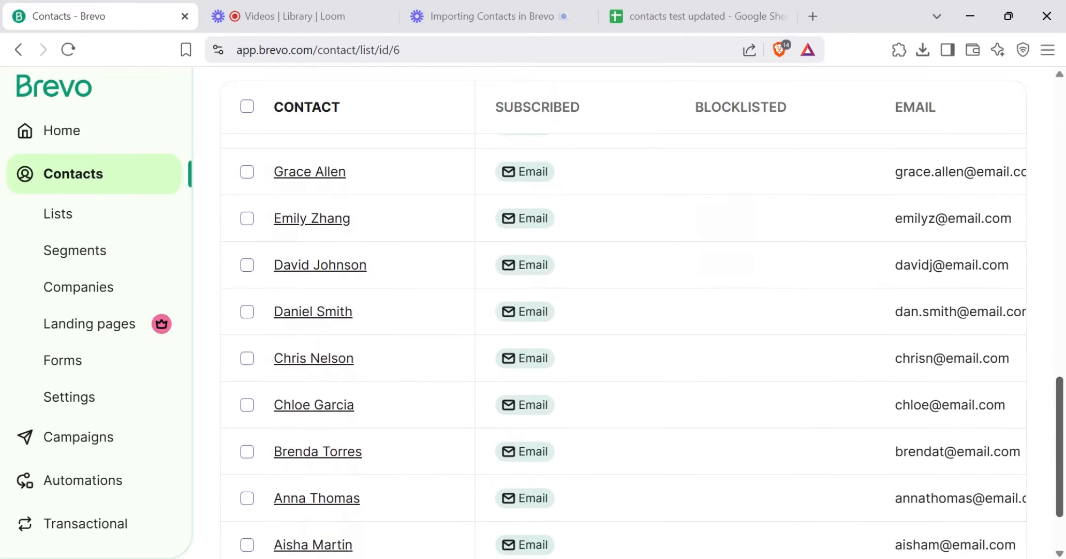
pyautogui.scroll(3, 621, 347)
pyautogui.scroll(9, 621, 346)
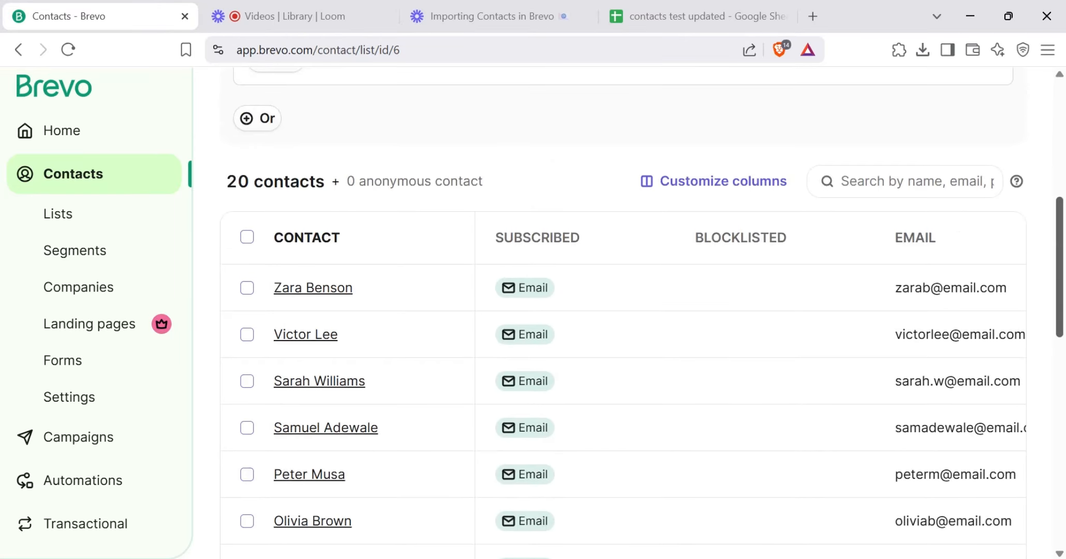
pyautogui.scroll(1, 621, 311)
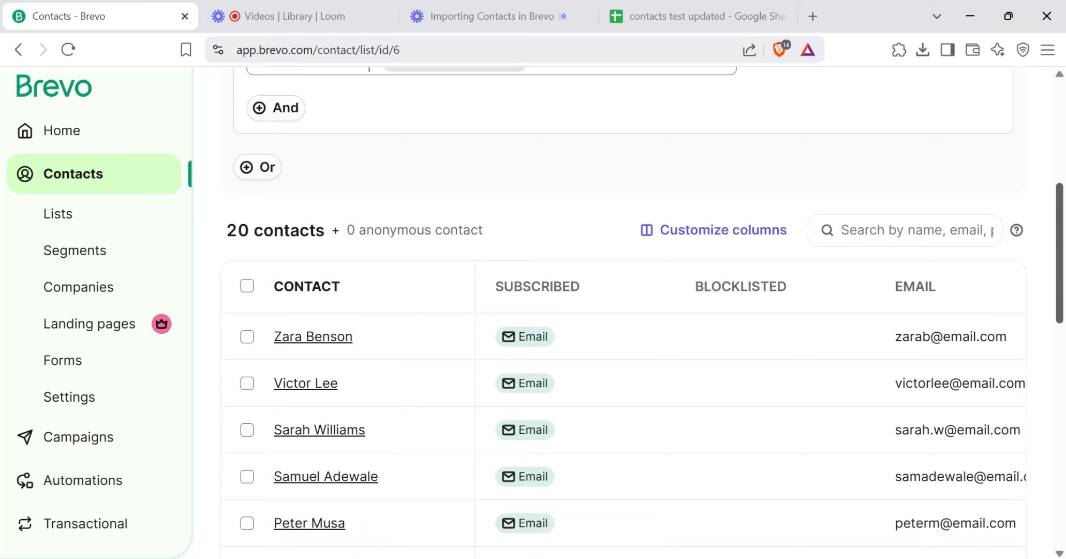
pyautogui.scroll(1, 621, 310)
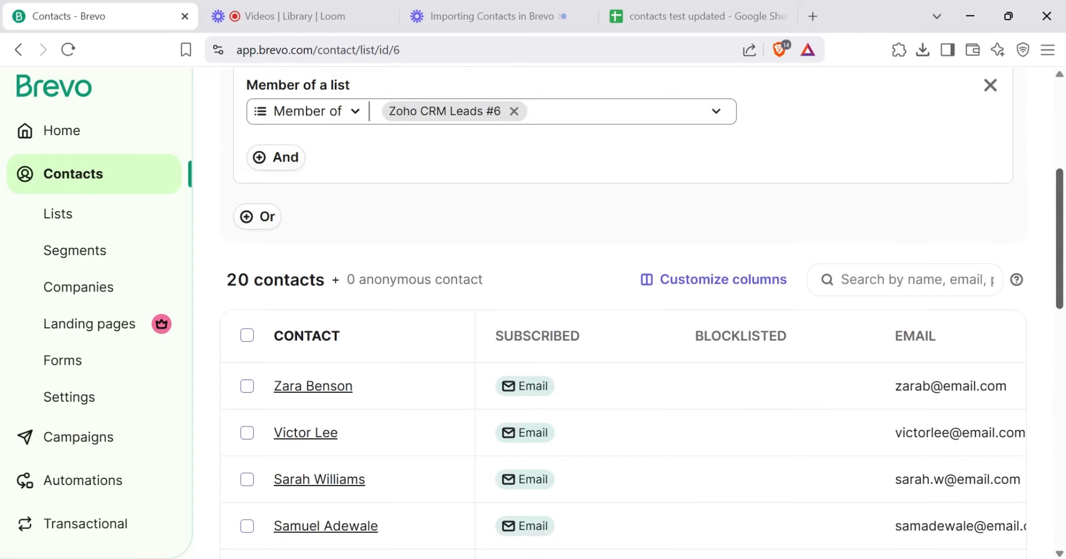
pyautogui.scroll(5, 621, 310)
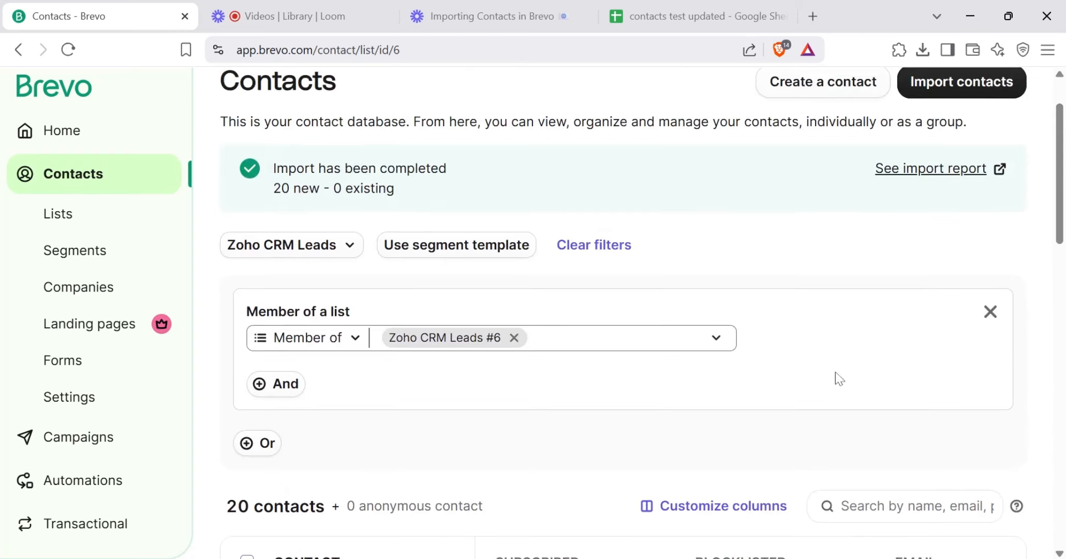